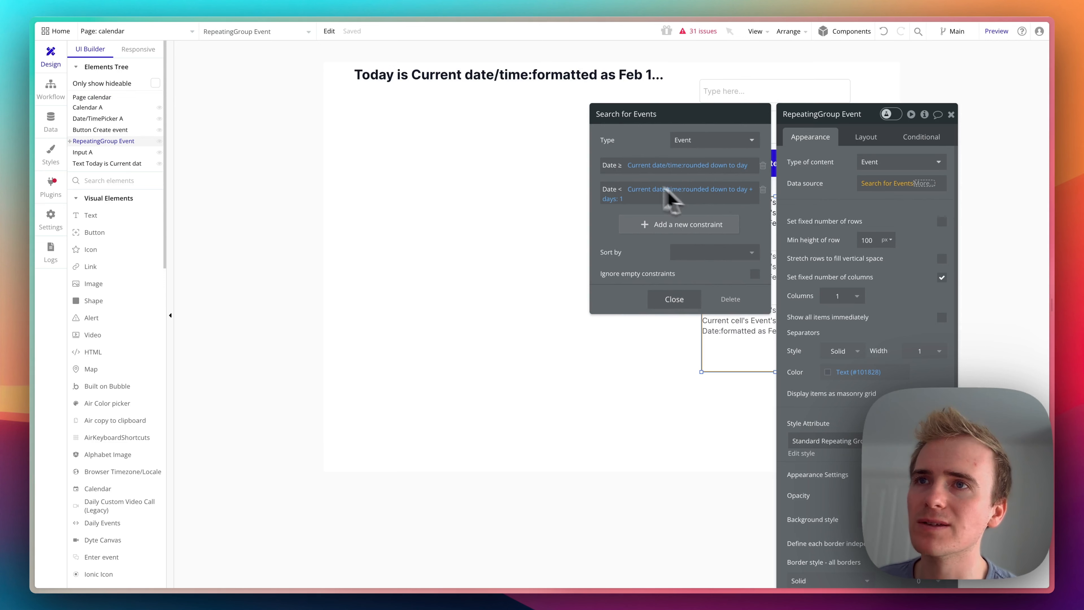
- Remove both Date constraints from the repeating group's search for Events
left_click(763, 165)
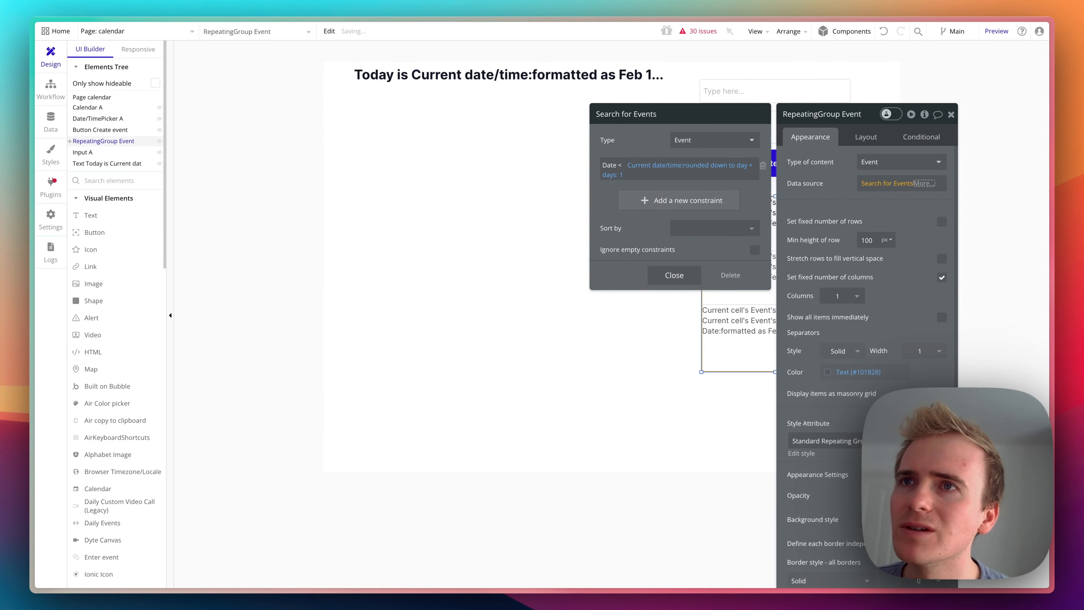
left_click(763, 165)
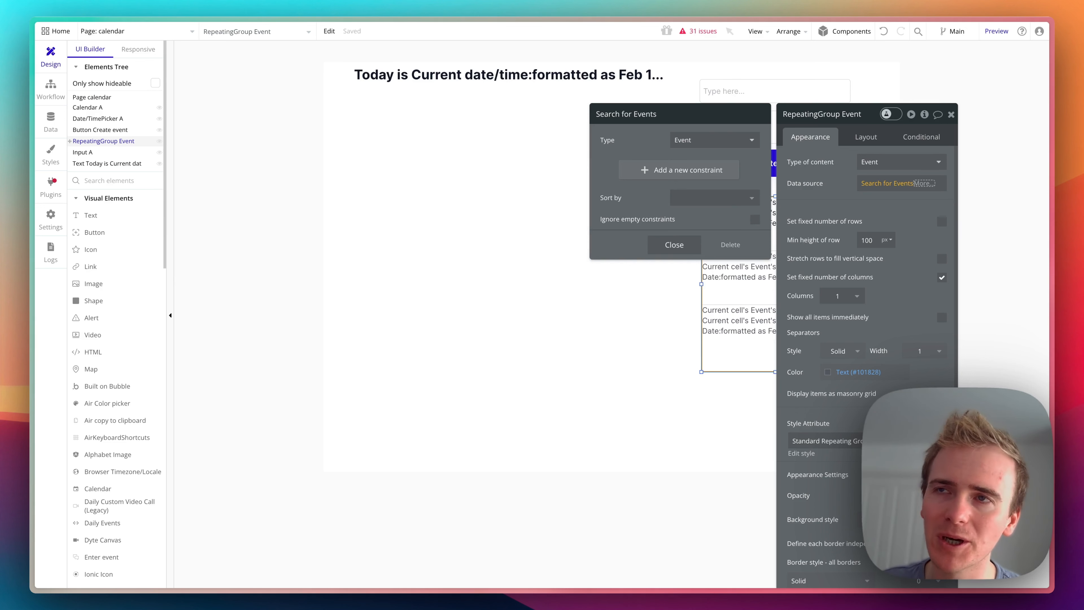
- Try to add a Date constraint to the repeating group's search for Events
left_click(675, 170)
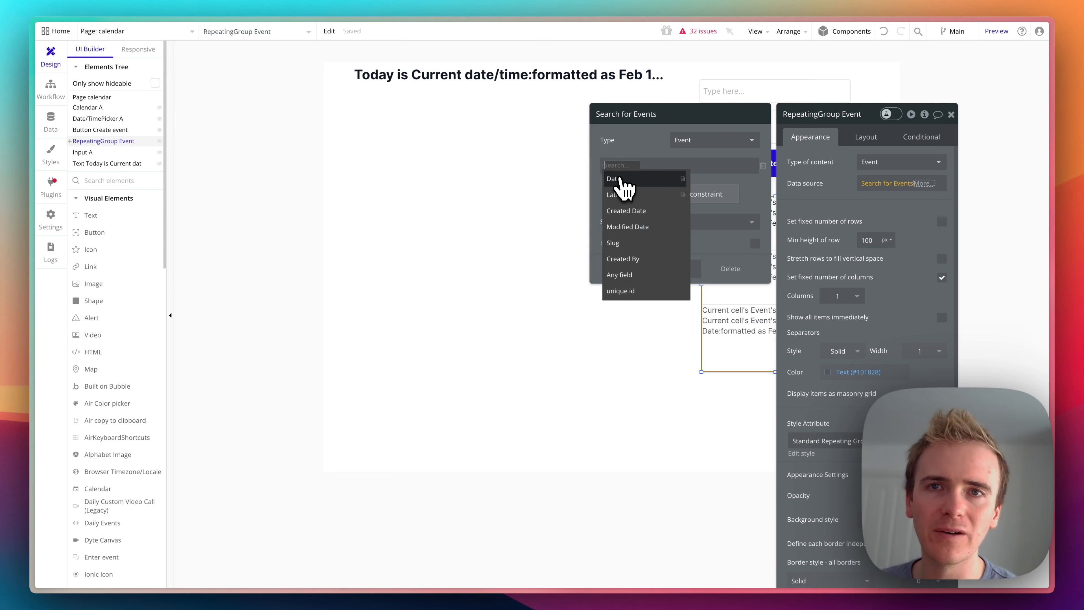
left_click(620, 179)
left_click(626, 165)
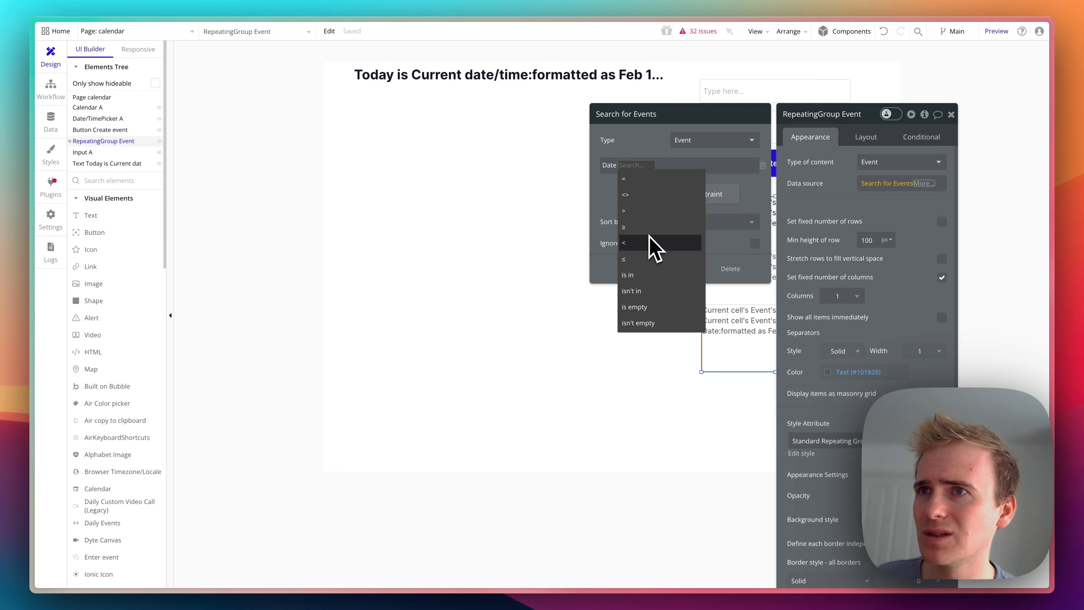
left_click(655, 247)
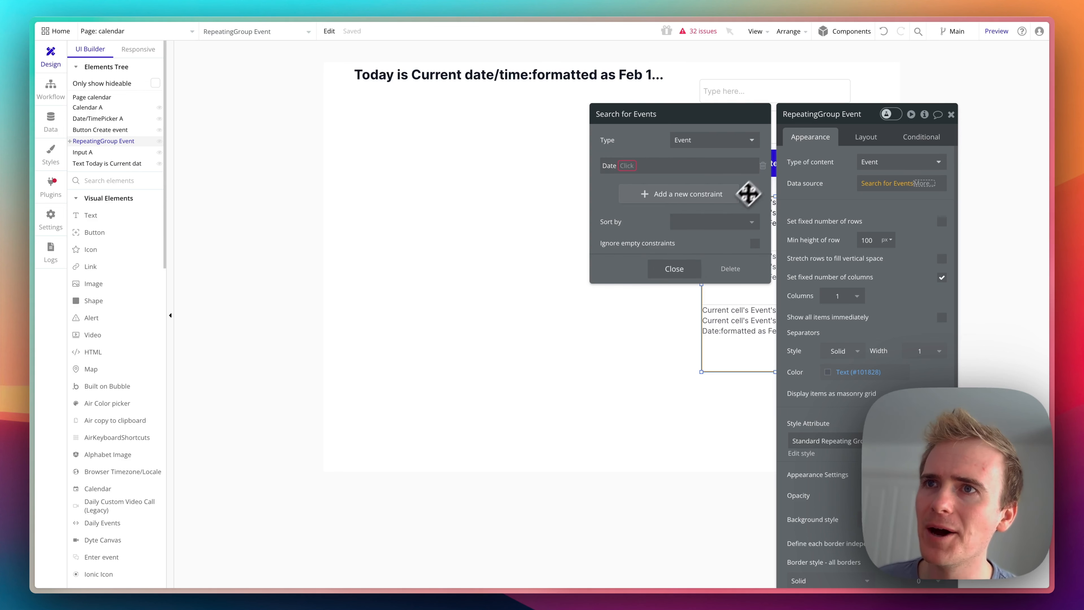
left_click(674, 269)
- Add a third line to the repeating group cell's text with the dynamic value Current cell's Event's Date
left_click(743, 222)
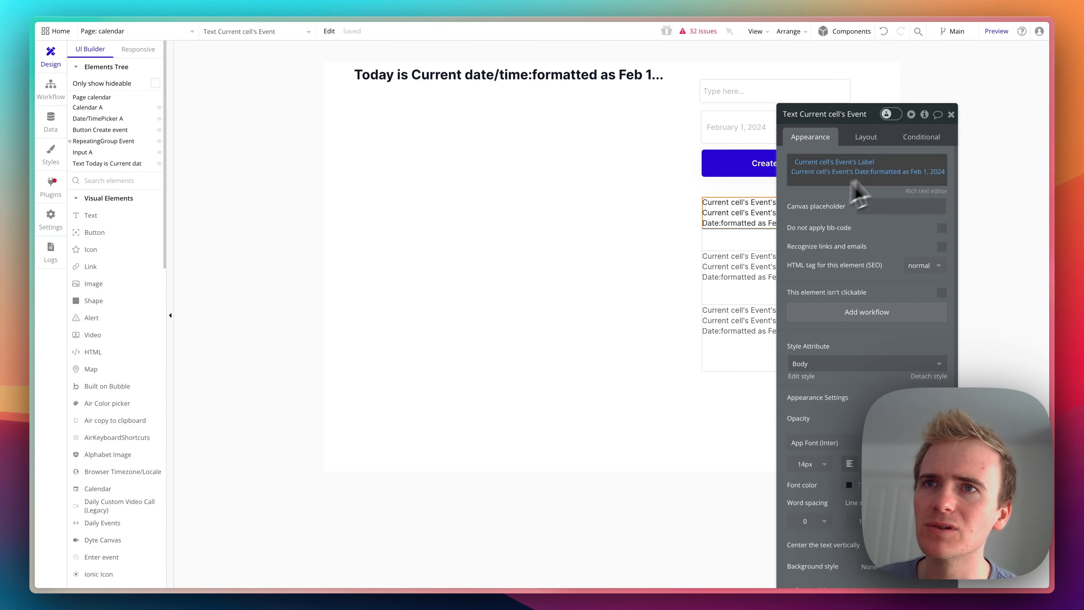
left_click(830, 172)
key("Return")
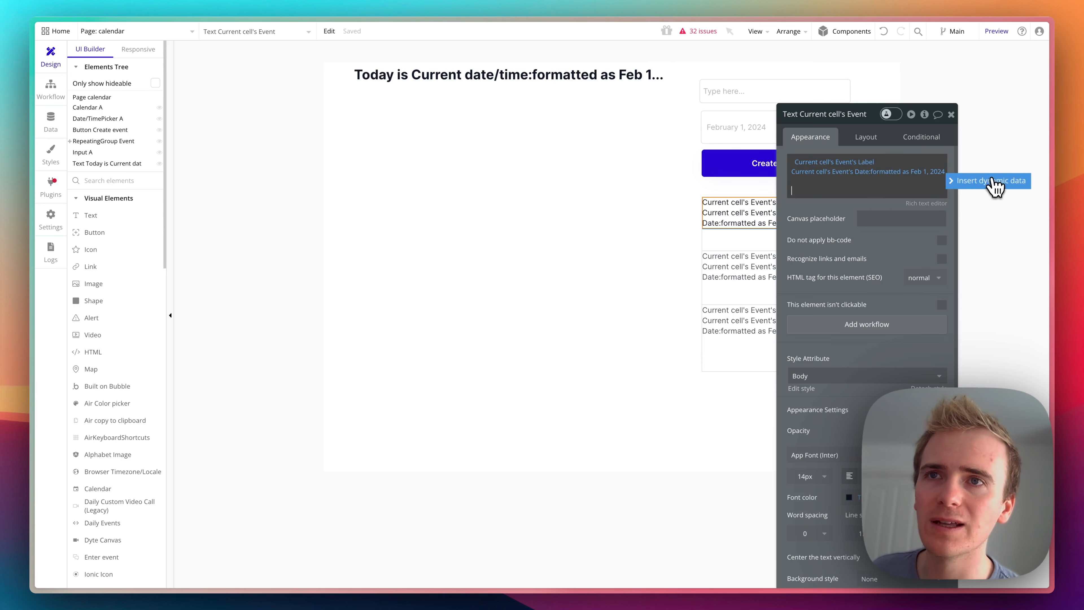
left_click(992, 181)
left_click(831, 237)
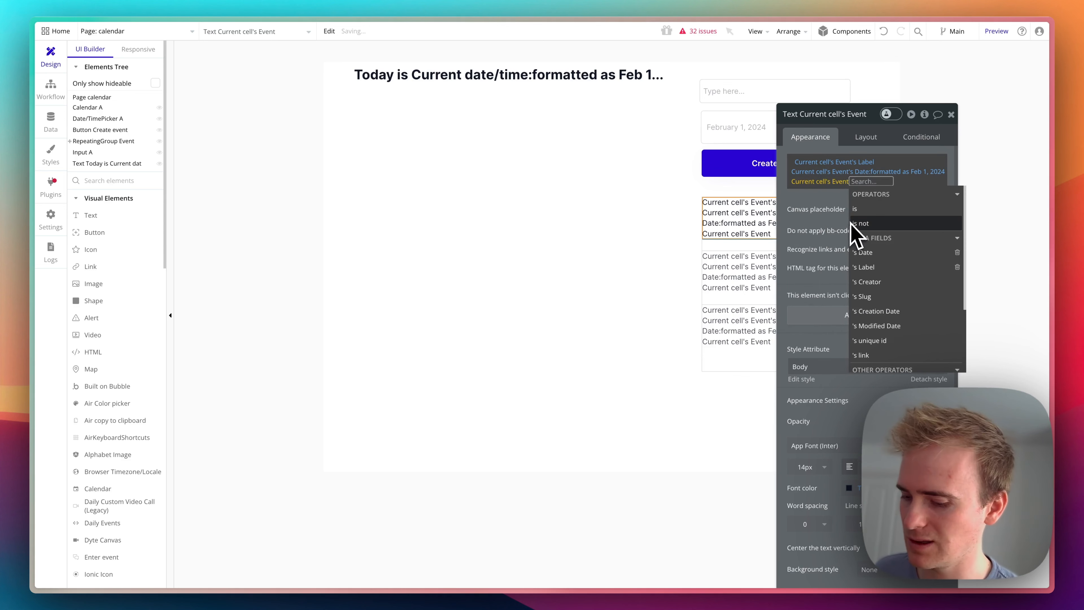
type("date")
left_click(867, 209)
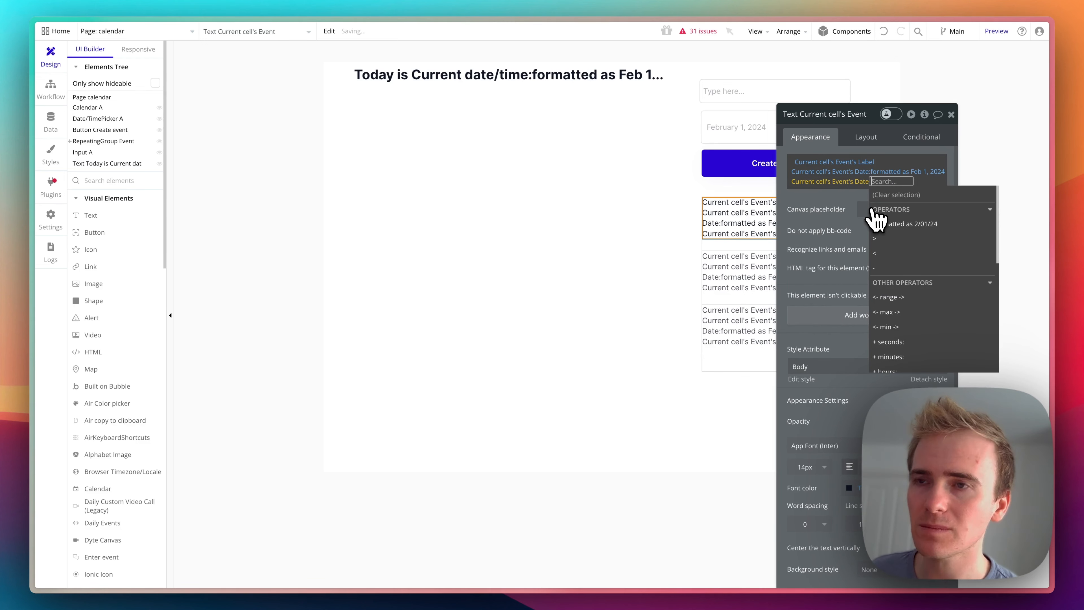
- Extract the week component from the Event's Date on the text's third line
type("extract")
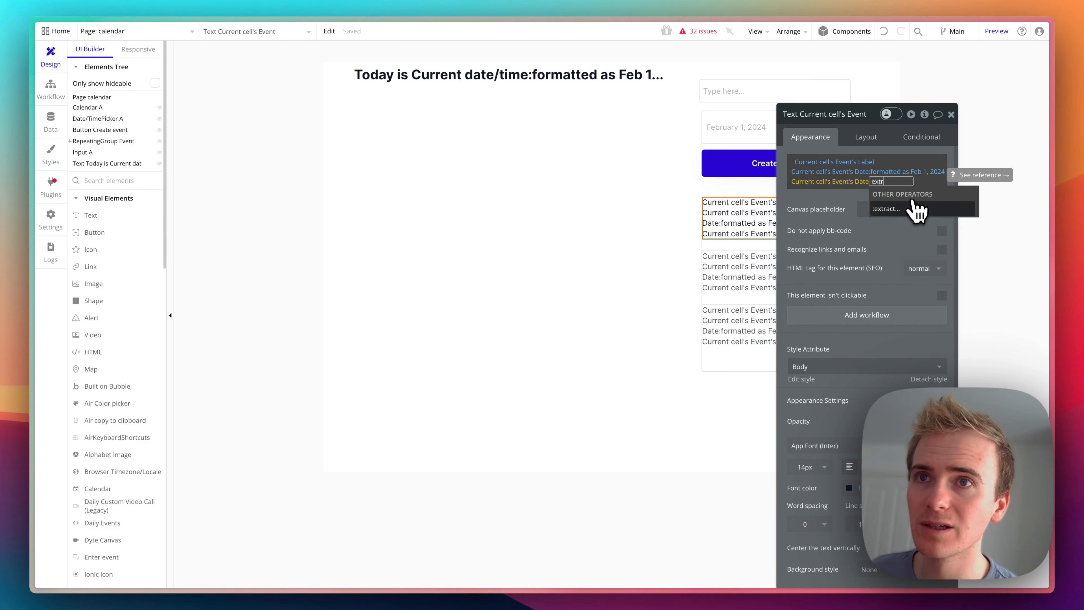
left_click(915, 212)
left_click(721, 141)
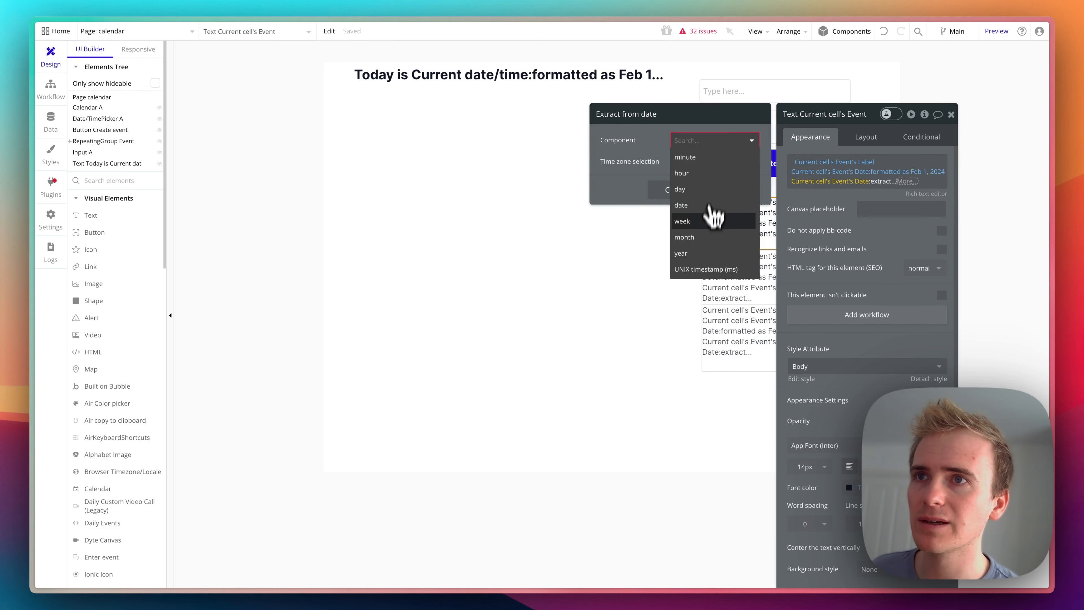
left_click(707, 225)
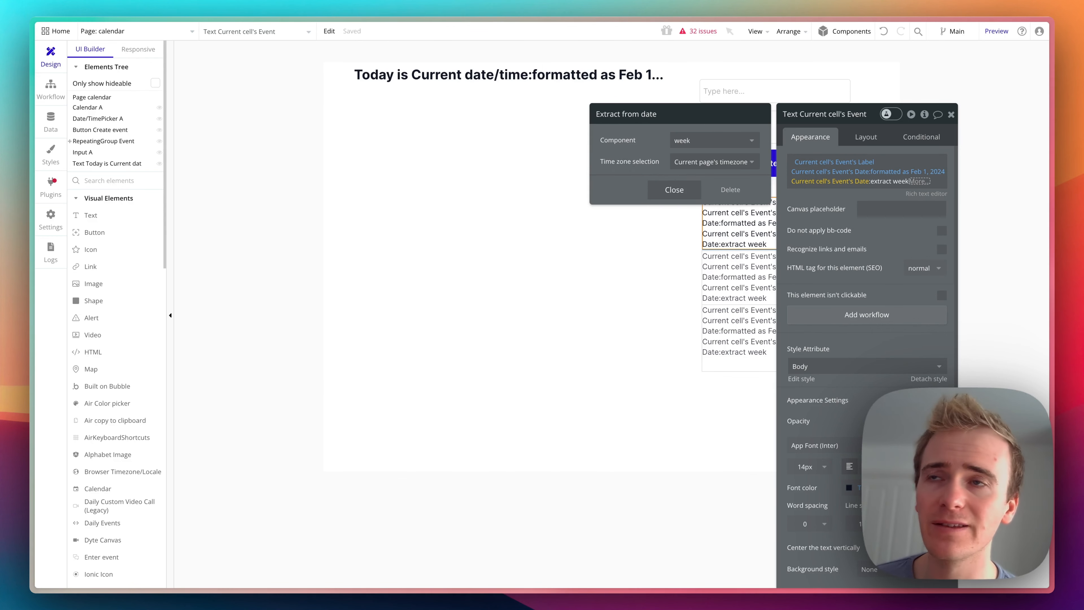
left_click(564, 182)
- Reload the calendar page preview to check the week number shown for each event, and return to the editor
key("super+alt+Down")
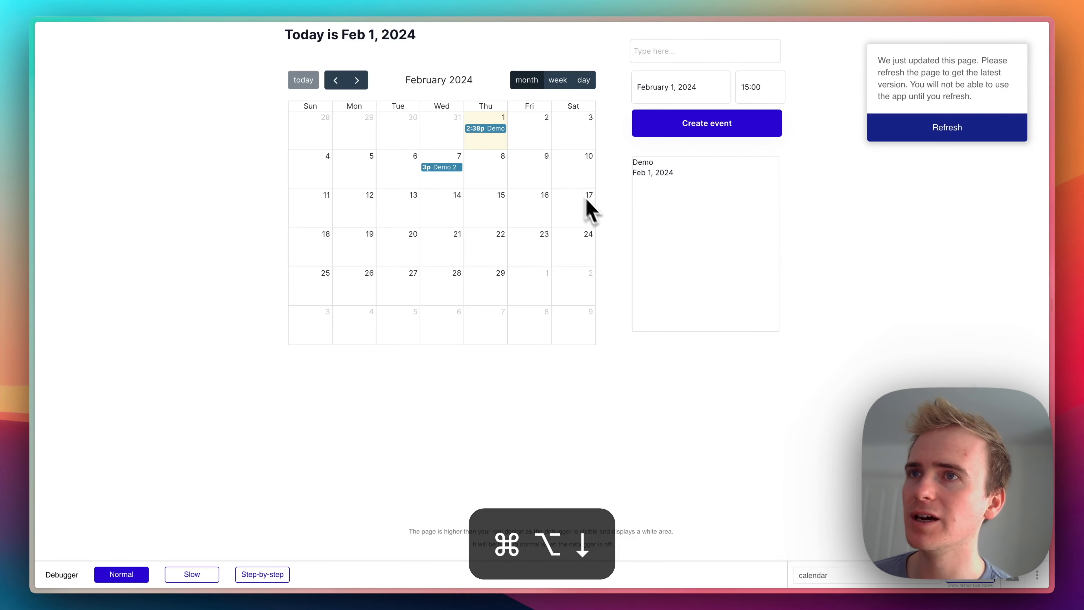
key("super+r")
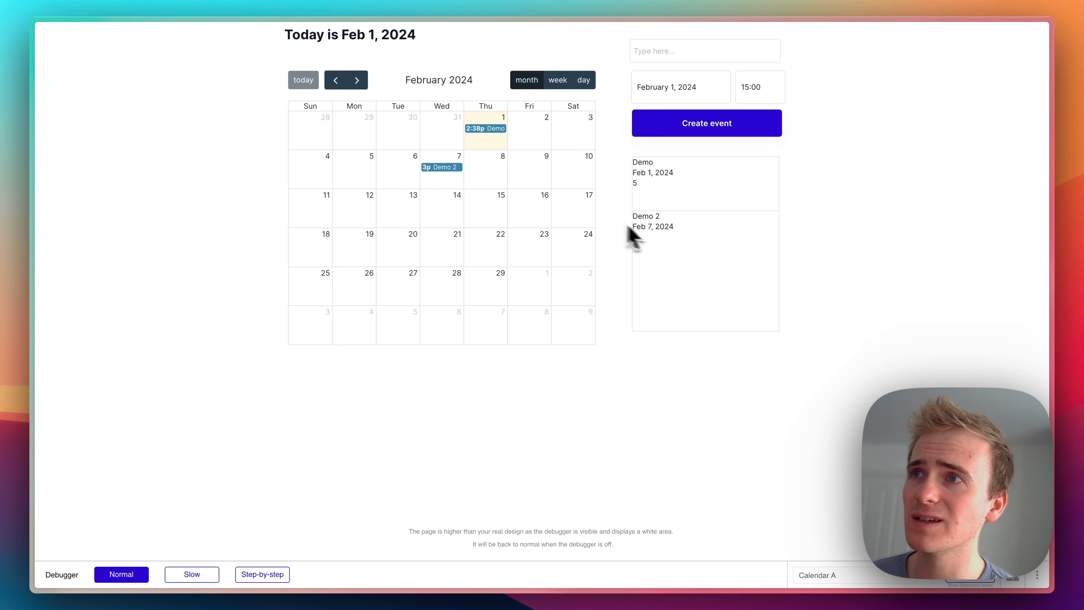
key("super+alt+Up")
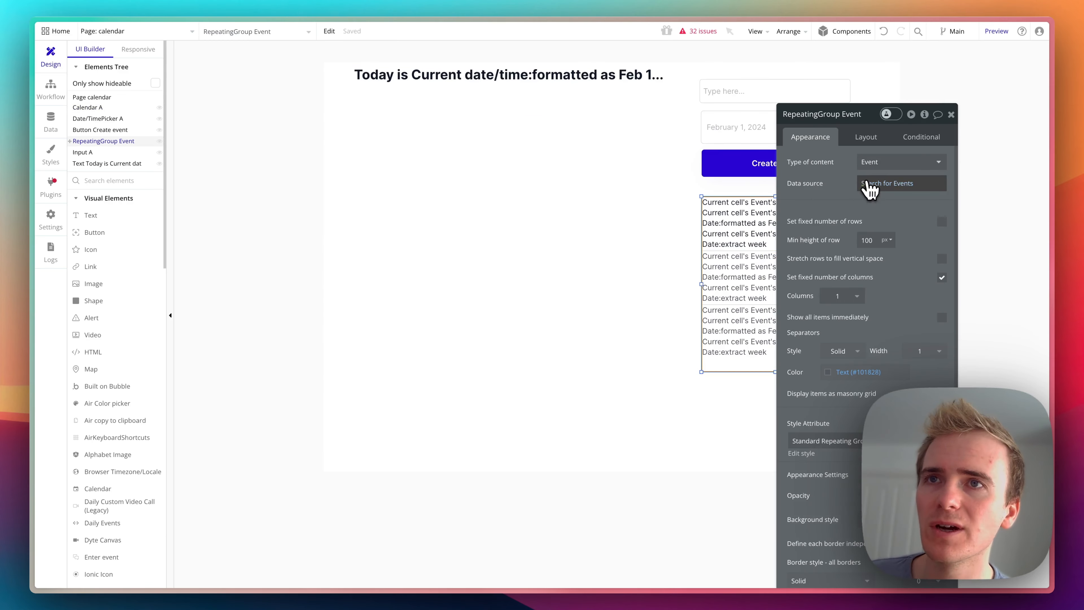
- Reopen the repeating group's search for Events and delete its incomplete Date constraint
left_click(879, 184)
left_click(623, 165)
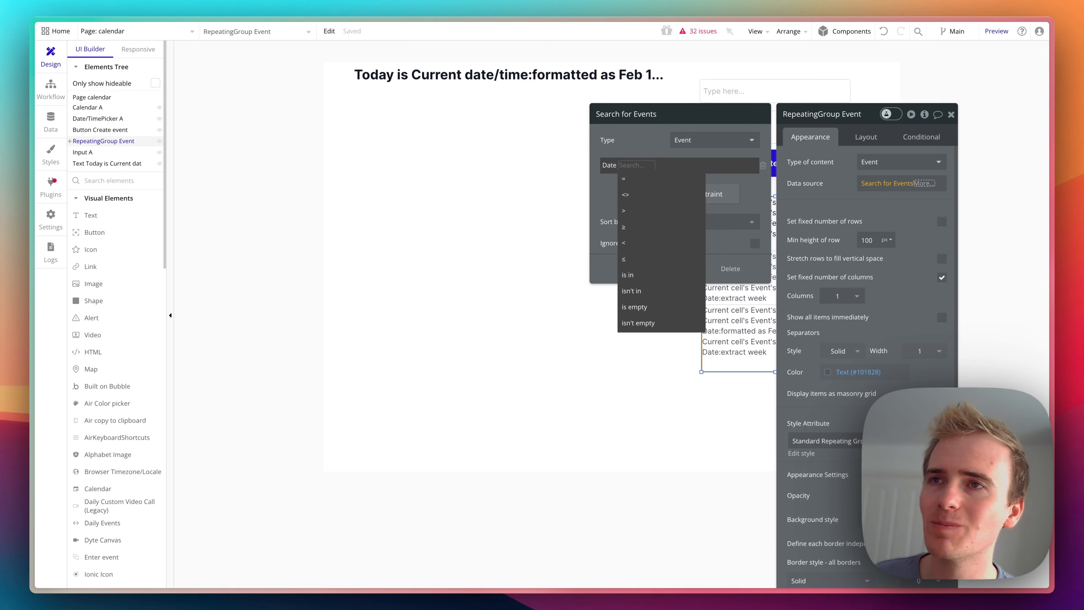
left_click(627, 178)
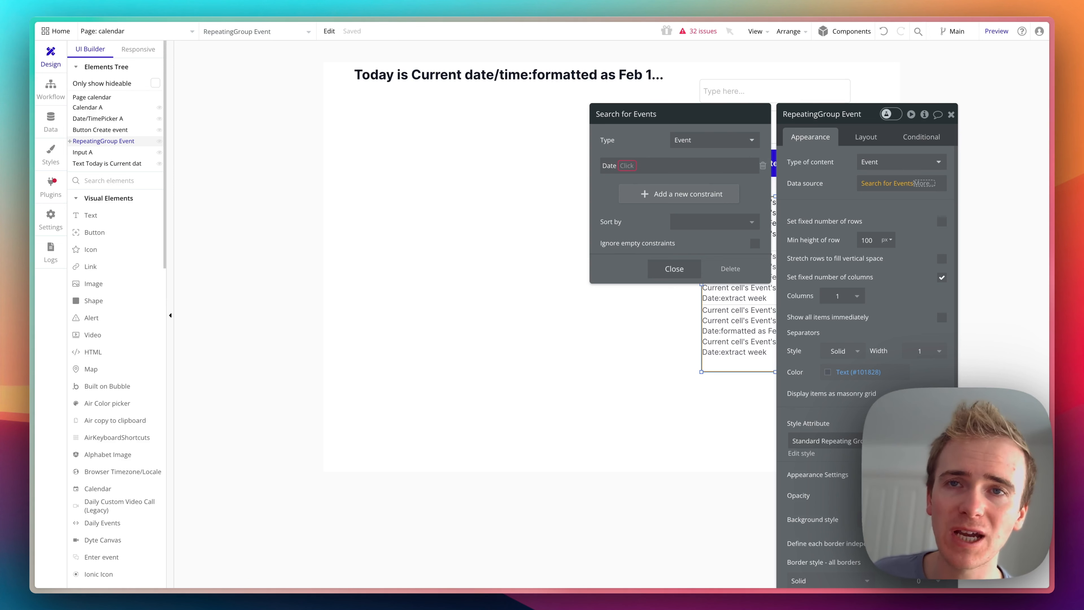
left_click(763, 165)
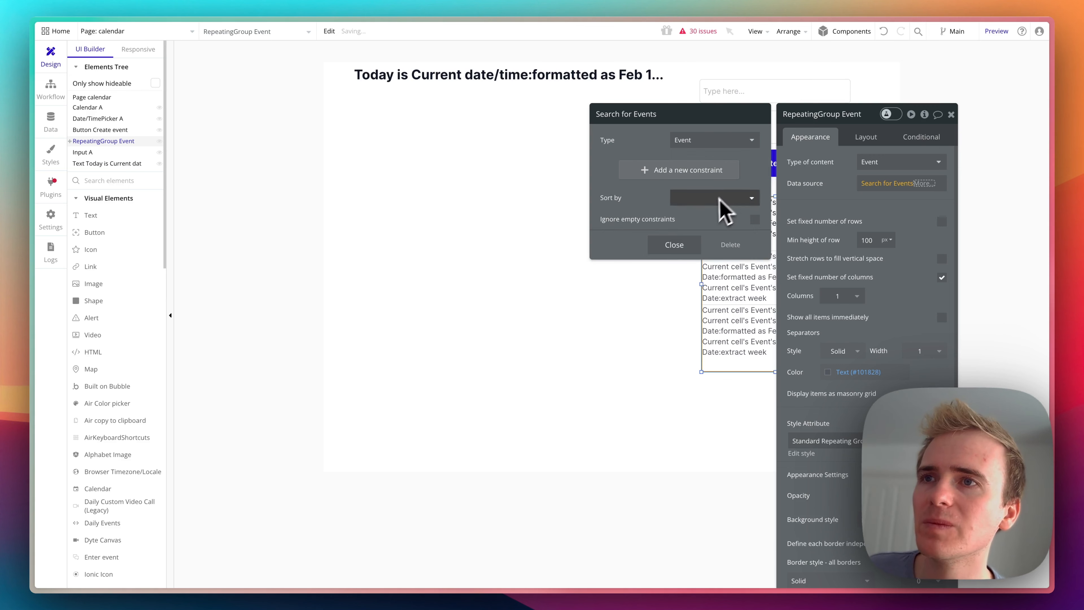
left_click(679, 246)
- In the Create event button's workflow, add a new text field named Week stamp to the Create a new Event action
left_click(725, 164)
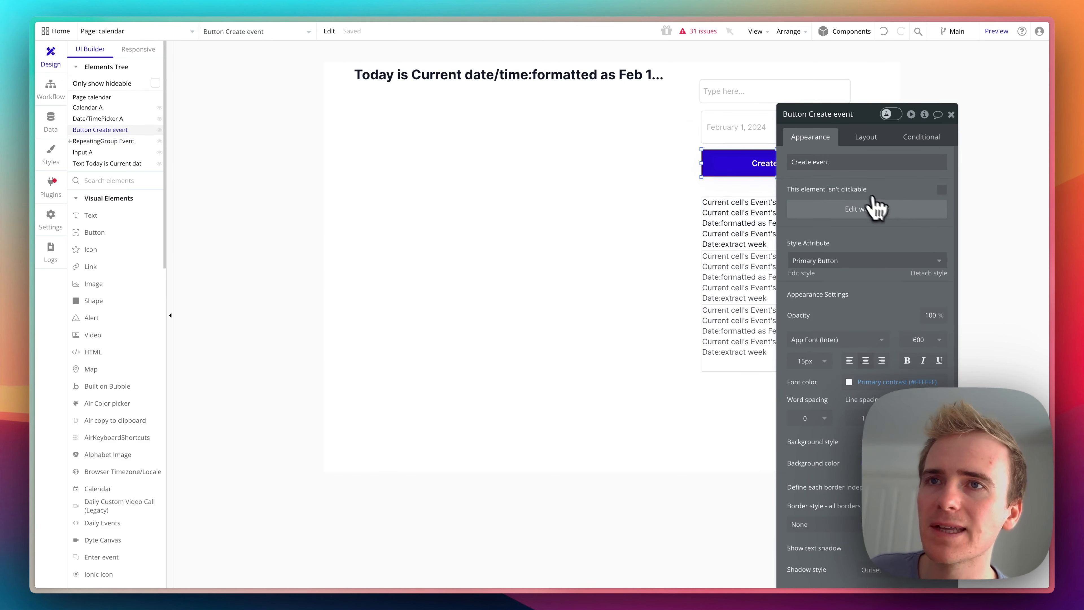
left_click(877, 209)
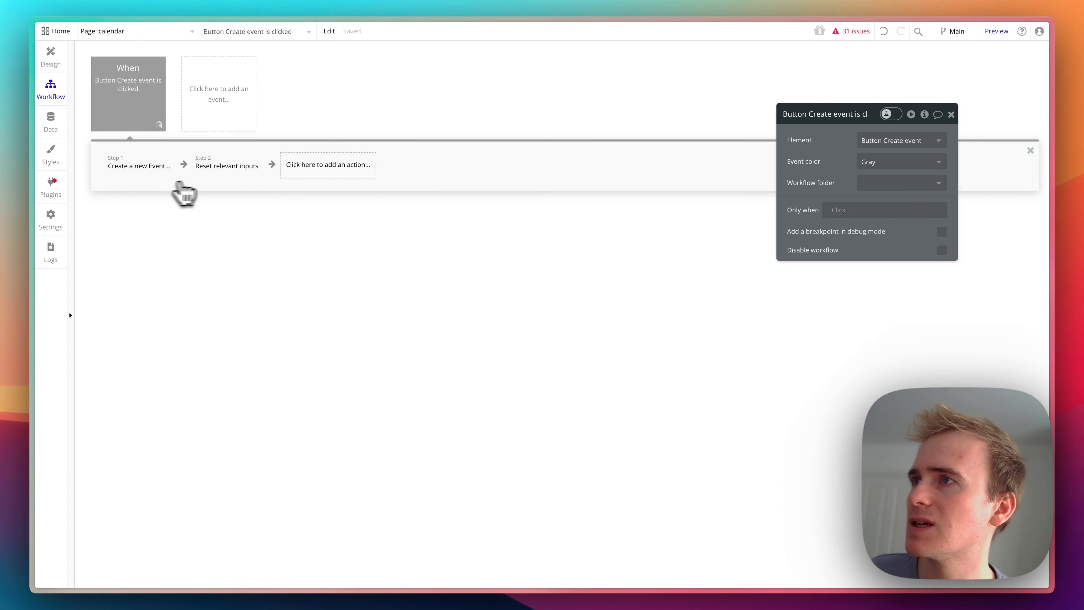
left_click(139, 168)
left_click(890, 218)
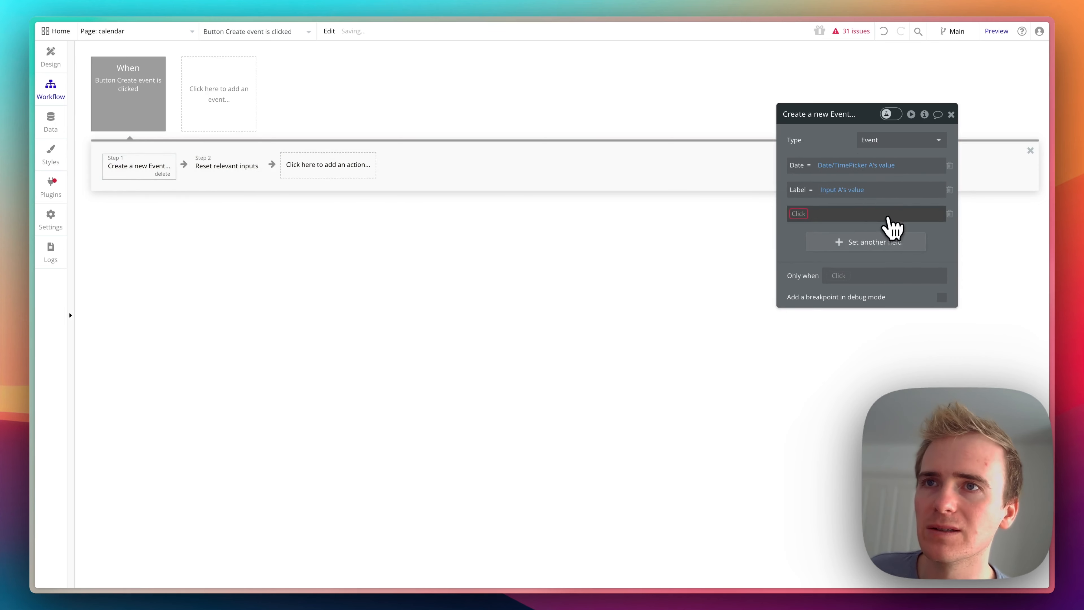
left_click(796, 216)
left_click(813, 259)
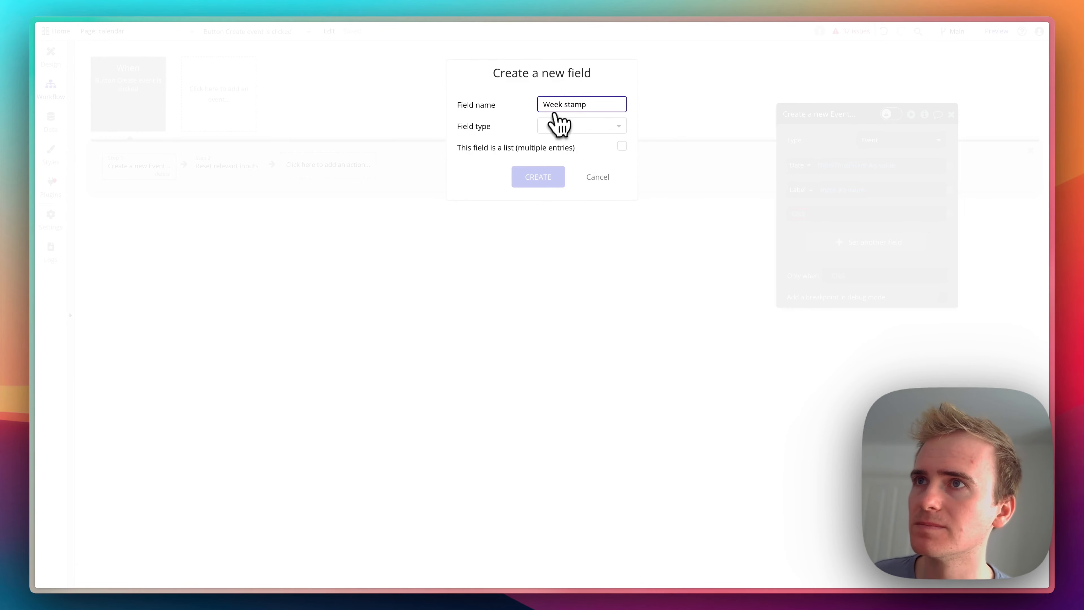
left_click(554, 126)
type("text")
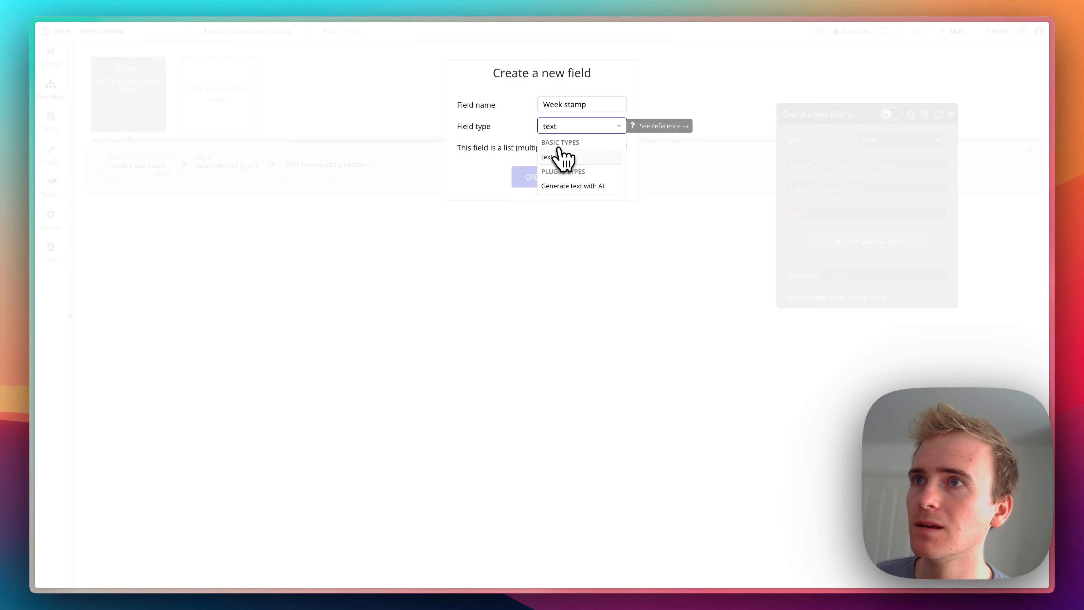
left_click(555, 148)
left_click(556, 177)
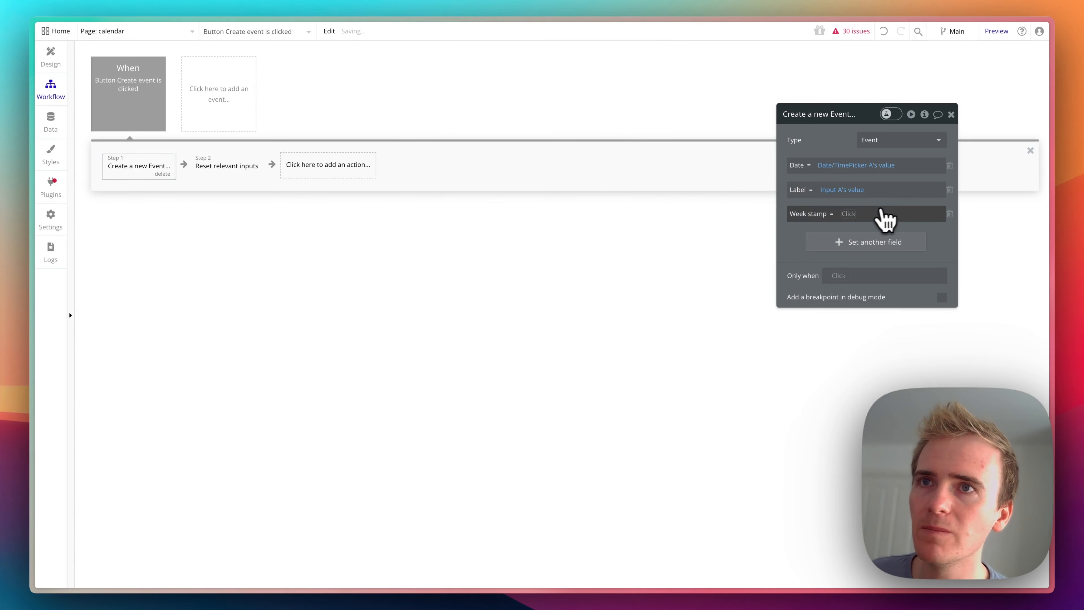
- Set the new event's Week stamp to Date/TimePicker A's value
left_click(852, 214)
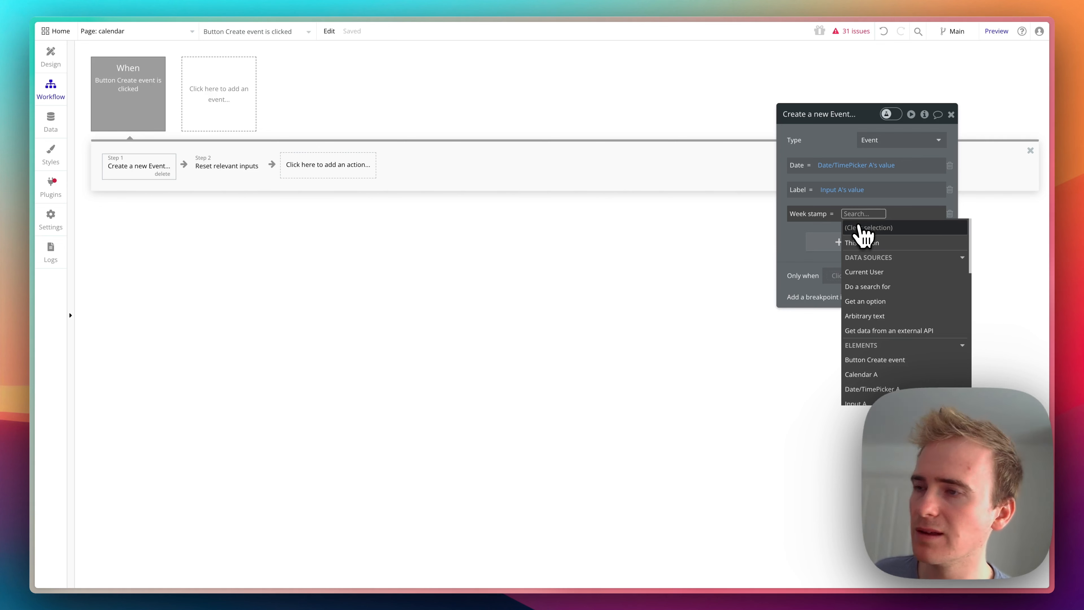
type("date")
left_click(882, 242)
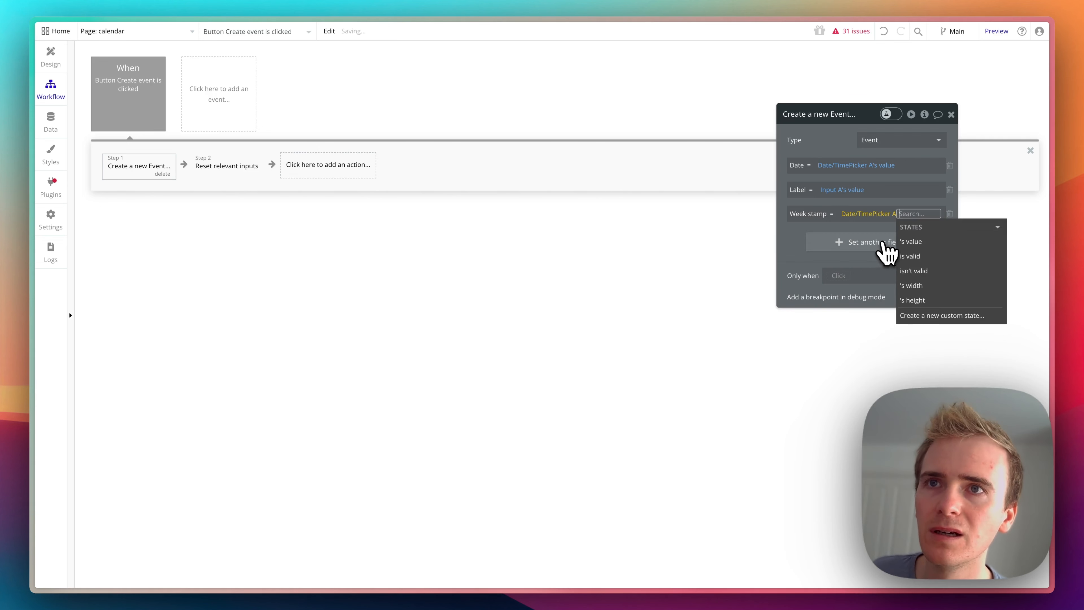
left_click(905, 241)
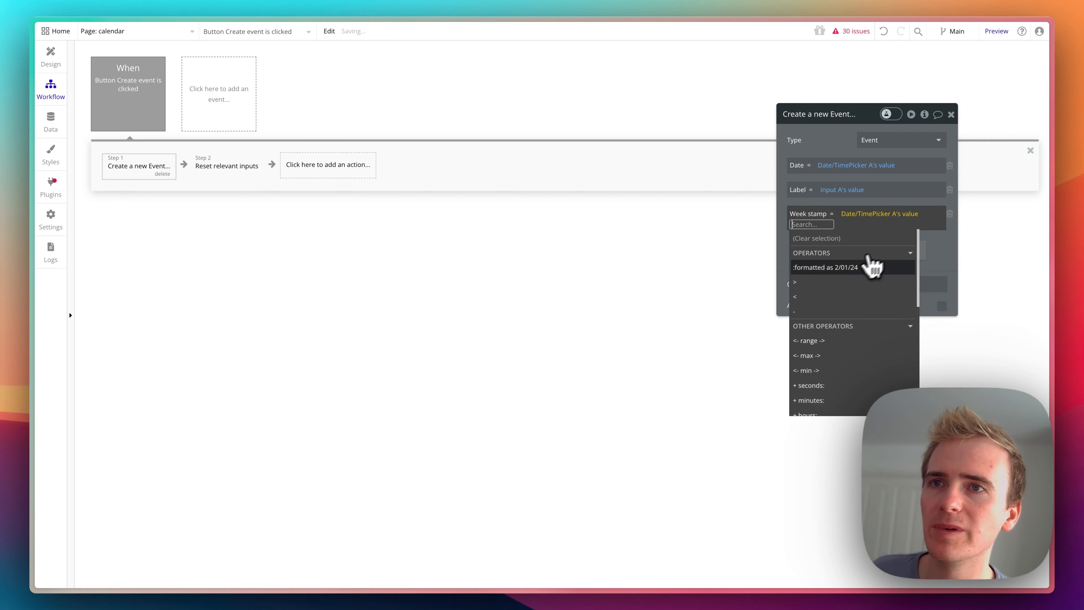
- Format the Week stamp's date value with the custom format yyyy-WW
left_click(872, 267)
left_click(718, 144)
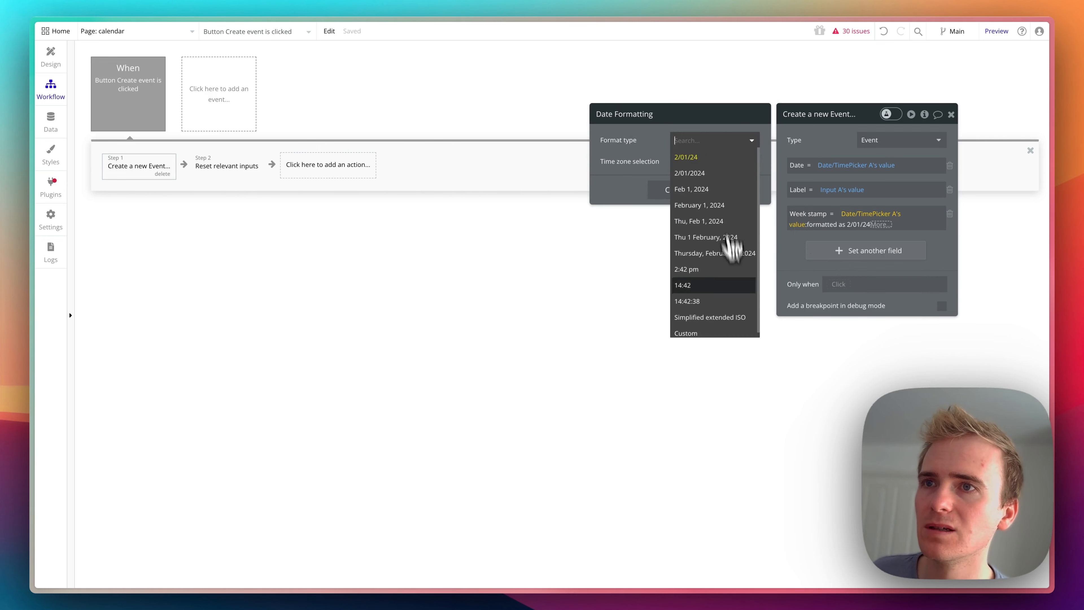
left_click(726, 334)
left_click(688, 163)
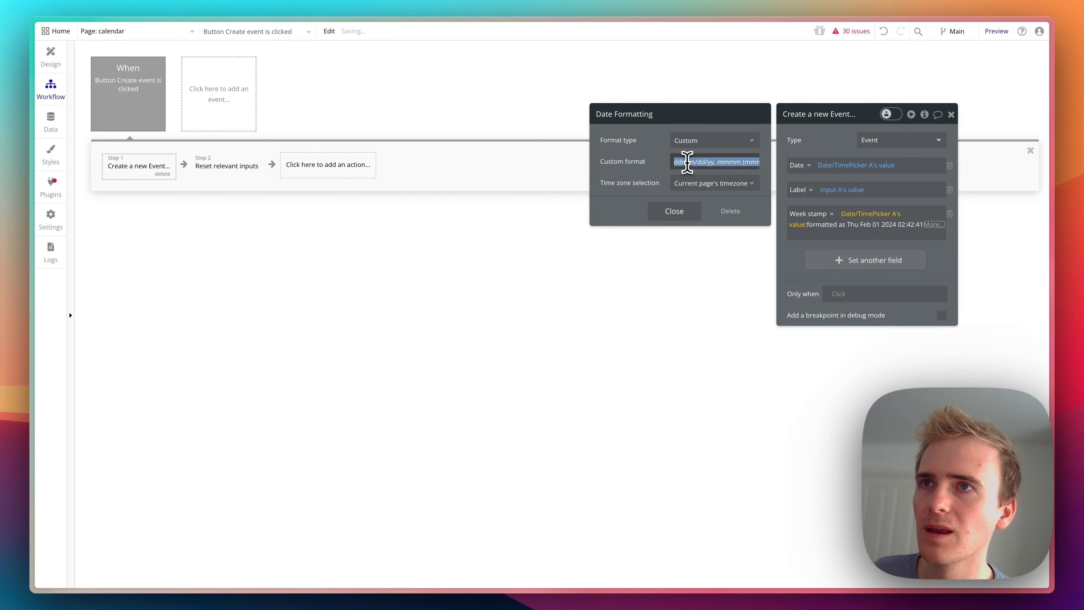
type("yyyy-WW")
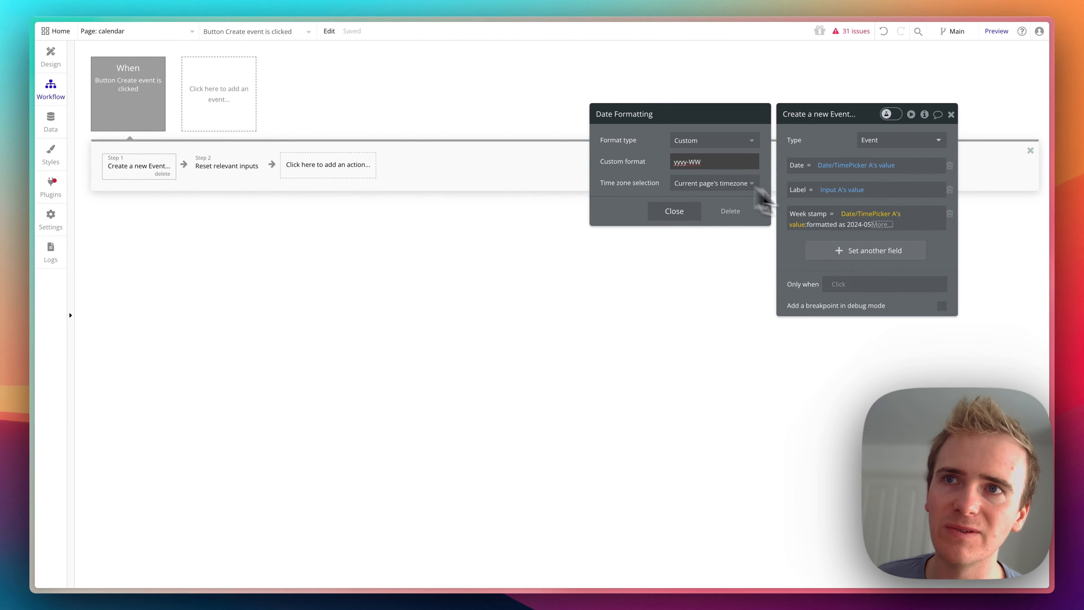
left_click(865, 233)
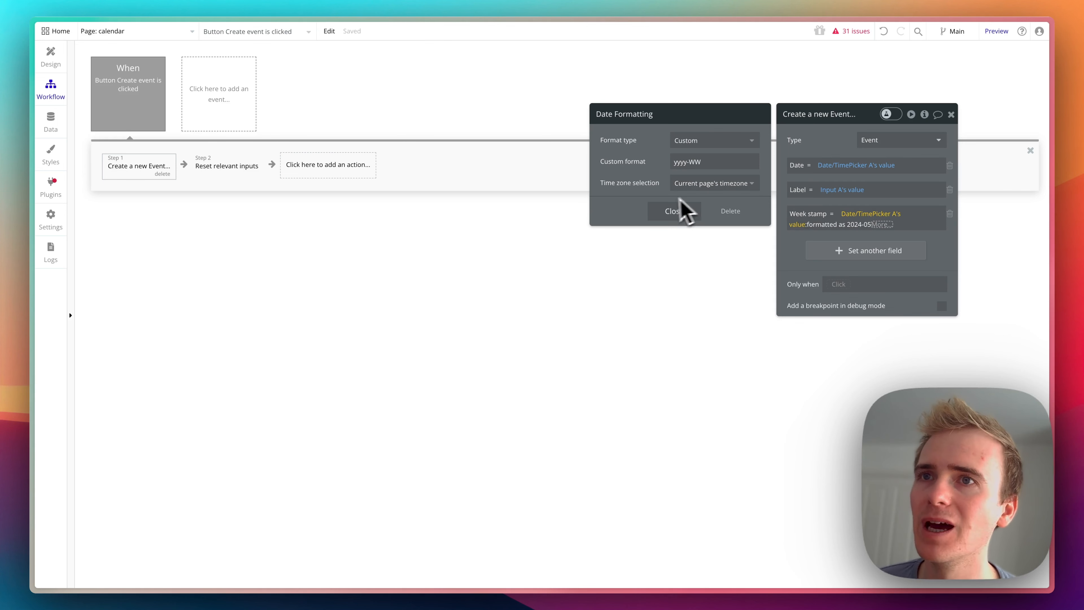
left_click(676, 211)
left_click(828, 236)
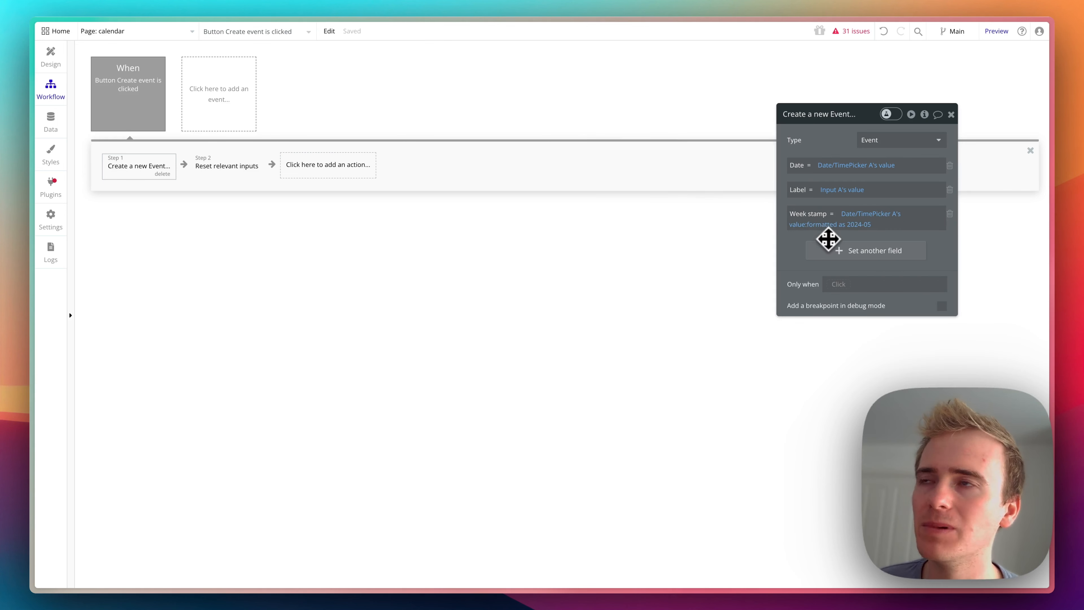
- In the page design, reopen the repeating group's search for Events and add a Week stamp constraint with the equals operator
left_click(50, 55)
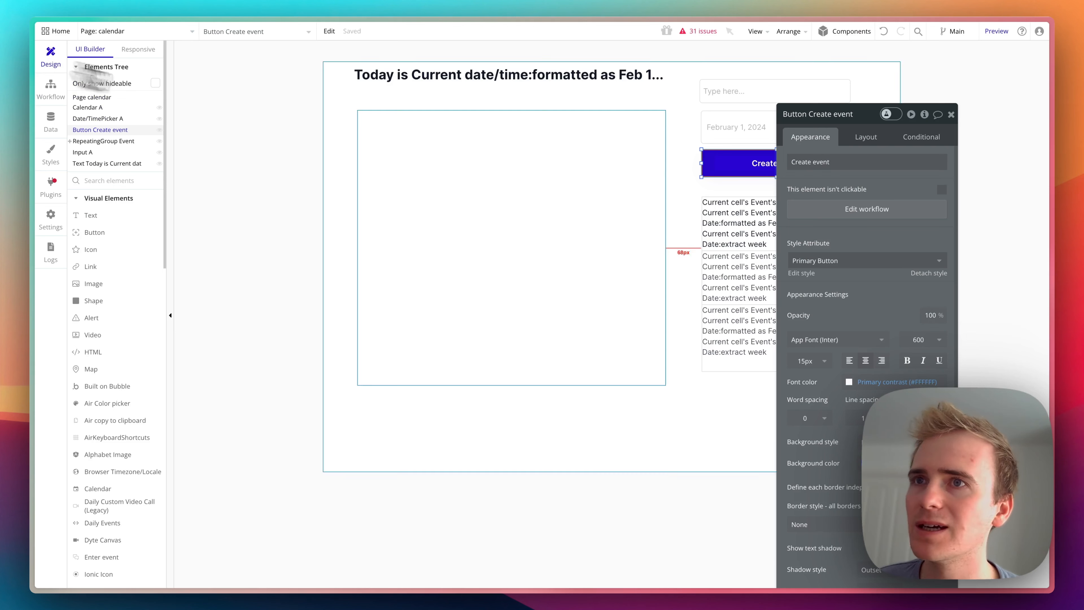
left_click(758, 268)
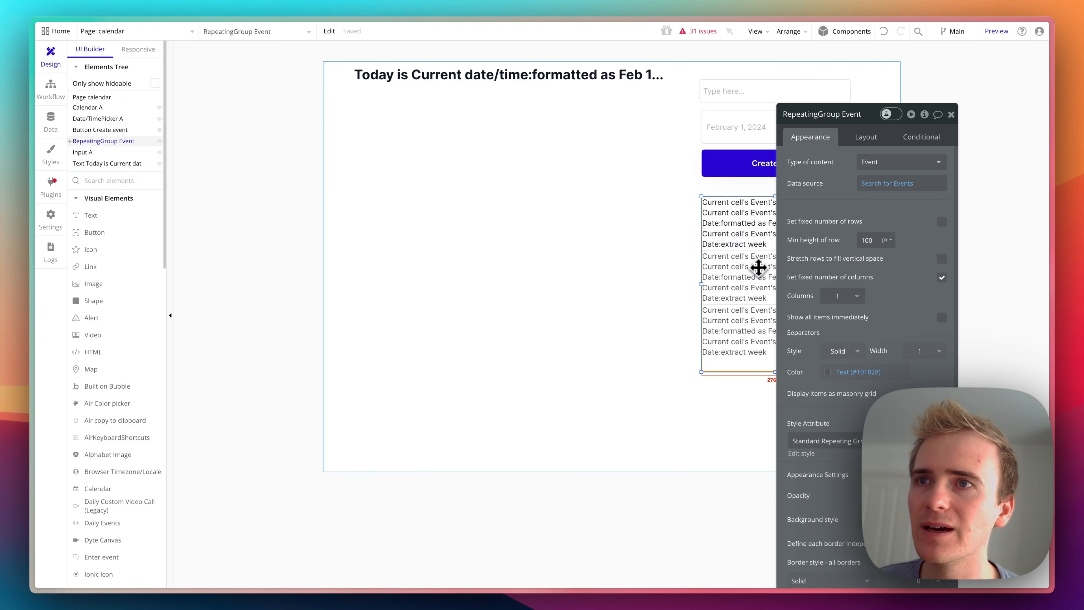
left_click(888, 184)
left_click(688, 173)
left_click(612, 166)
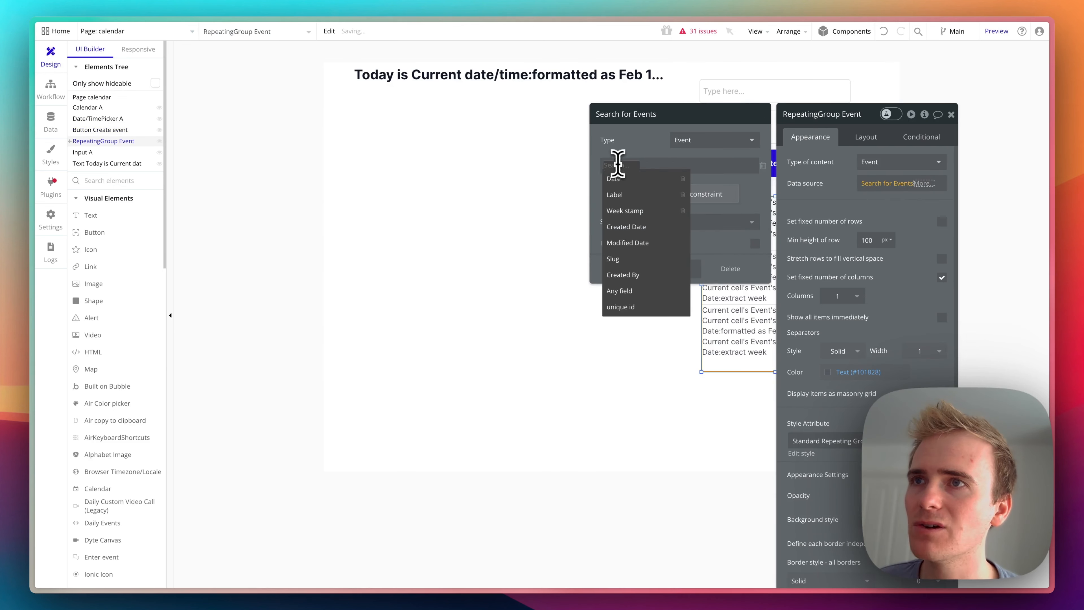
left_click(625, 210)
left_click(641, 165)
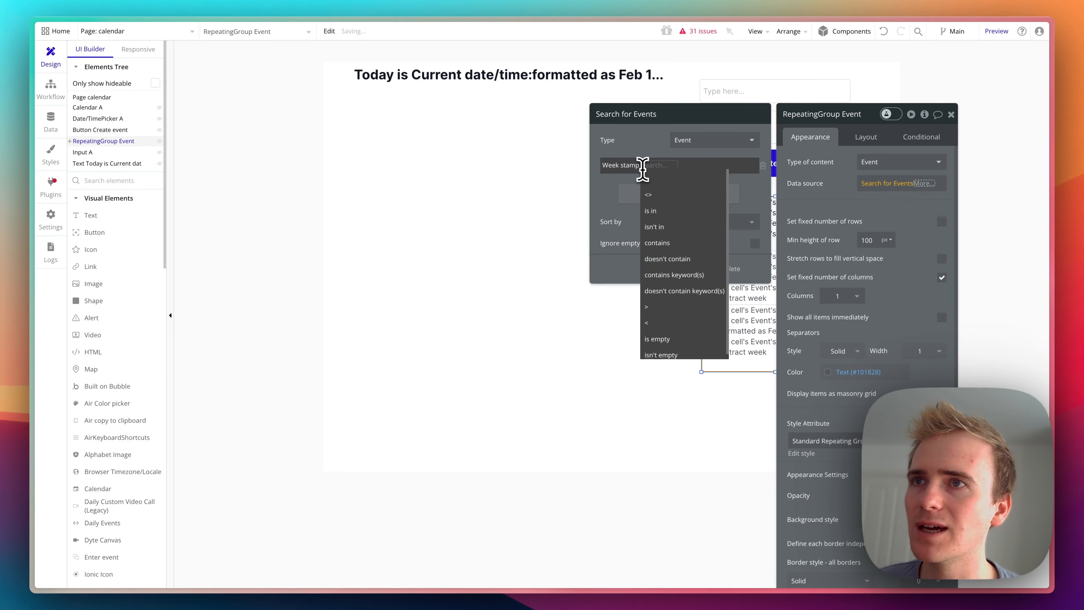
left_click(656, 184)
- Set the Week stamp constraint's comparison value to Current date/time
left_click(658, 165)
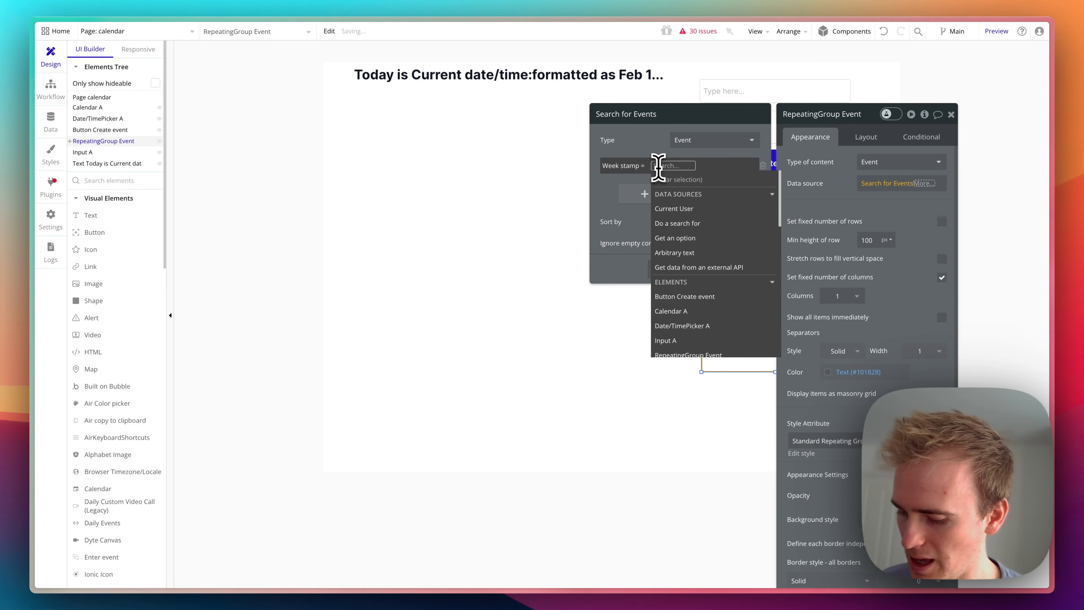
type("cur")
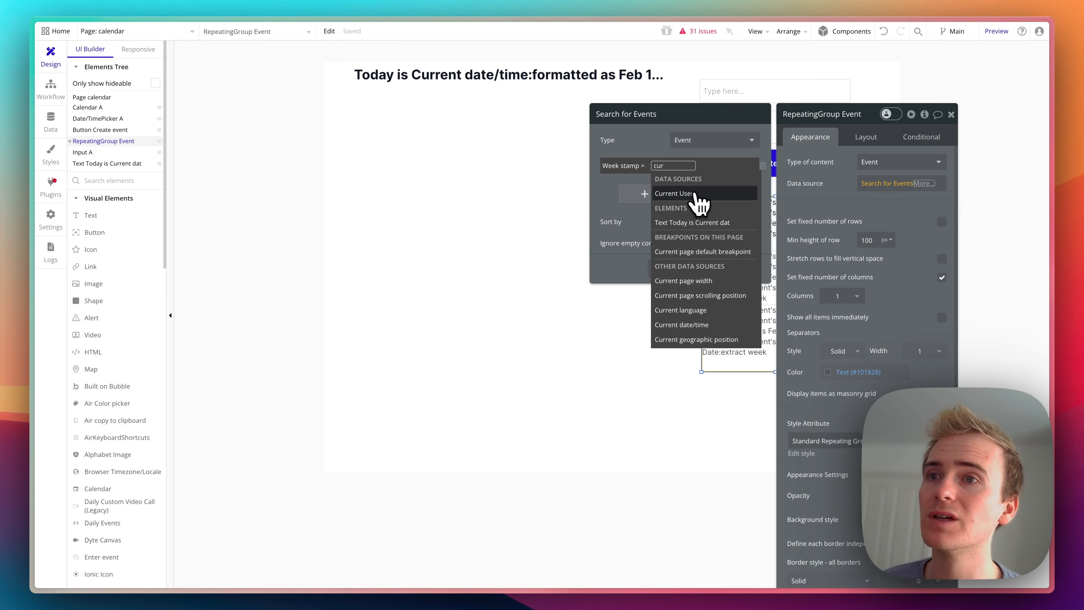
left_click(700, 325)
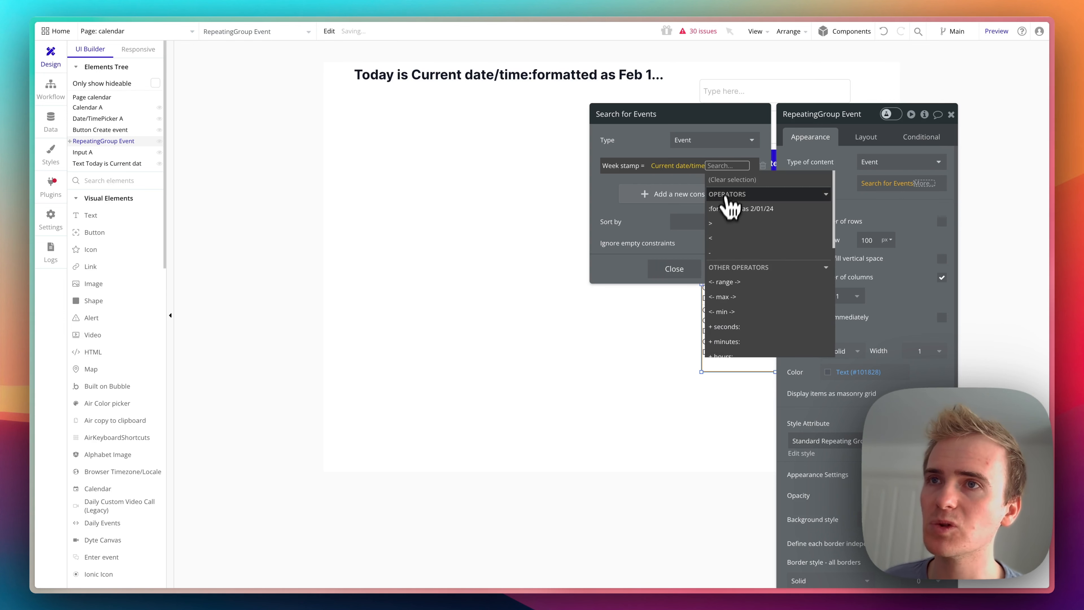
- Format the constraint's current date/time with the custom format yyyy-WW and close the Events search
left_click(733, 207)
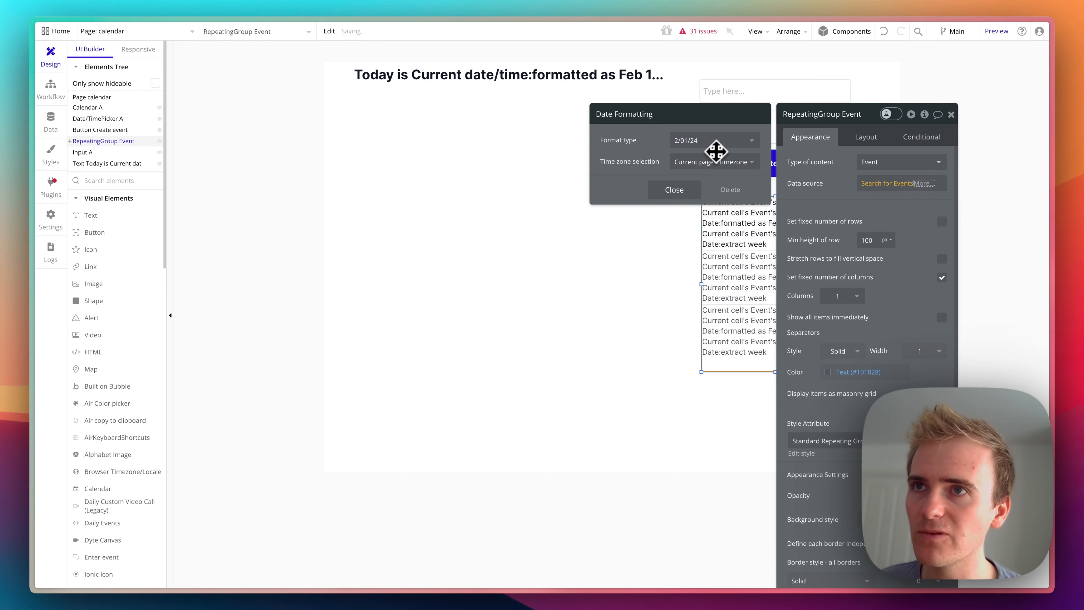
left_click(712, 141)
left_click(716, 149)
left_click(878, 186)
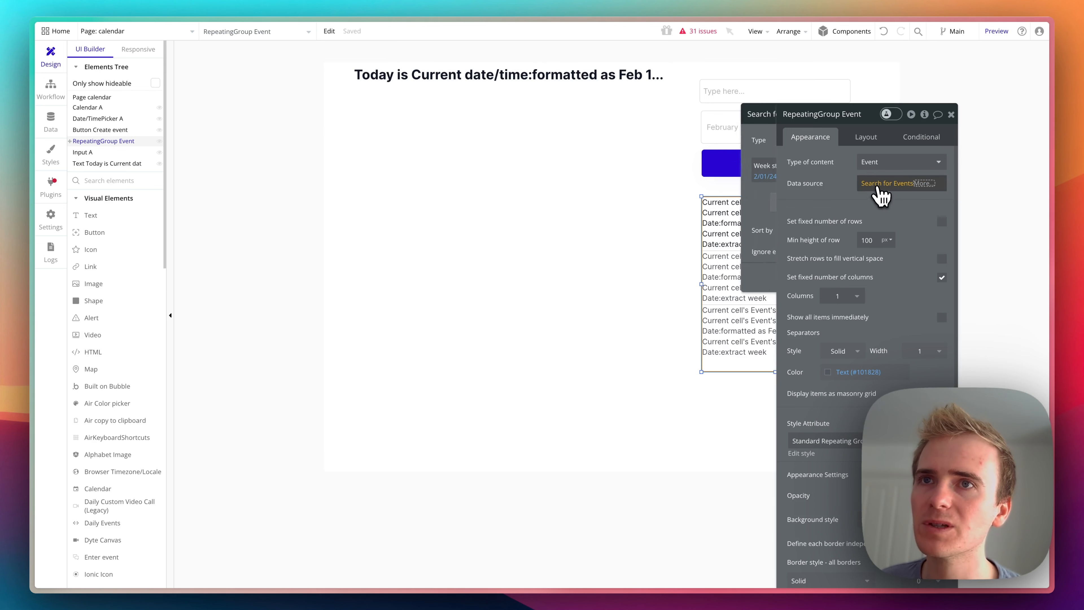
left_click(717, 173)
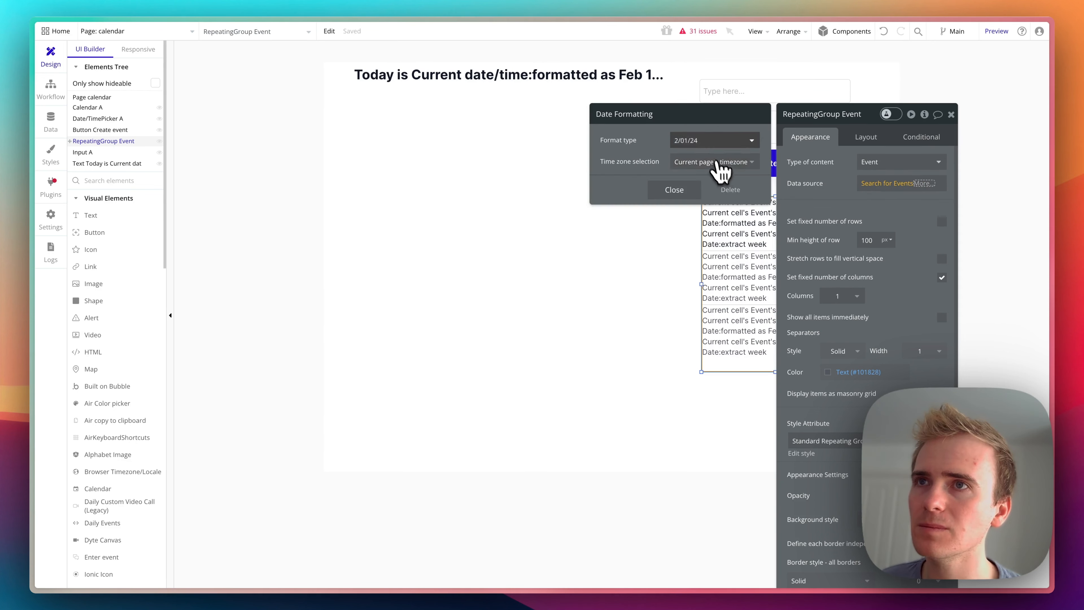
left_click(705, 332)
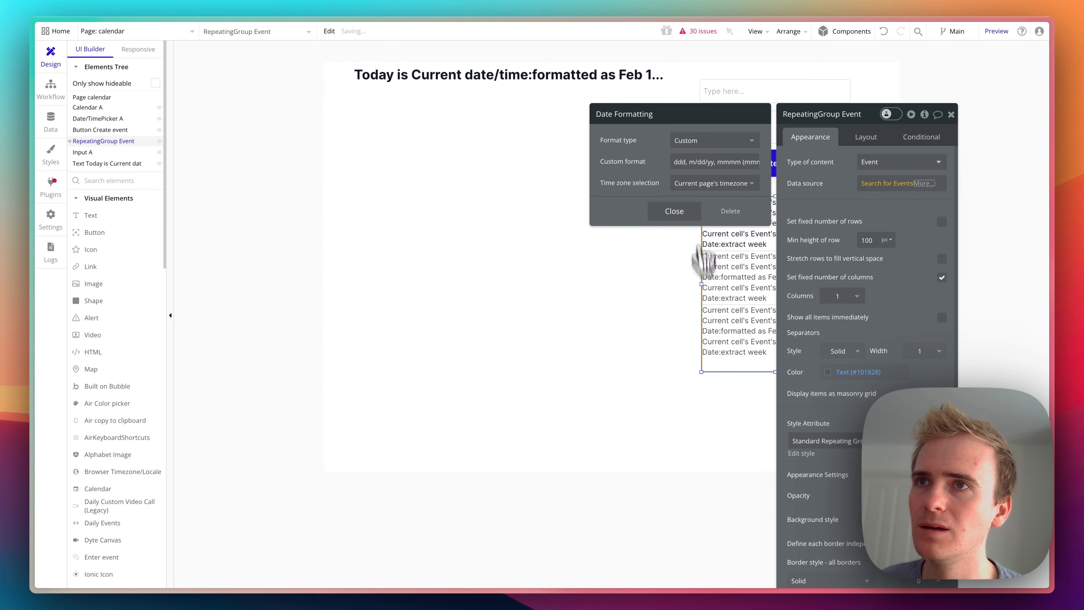
triple_click(694, 164)
type("yyyy")
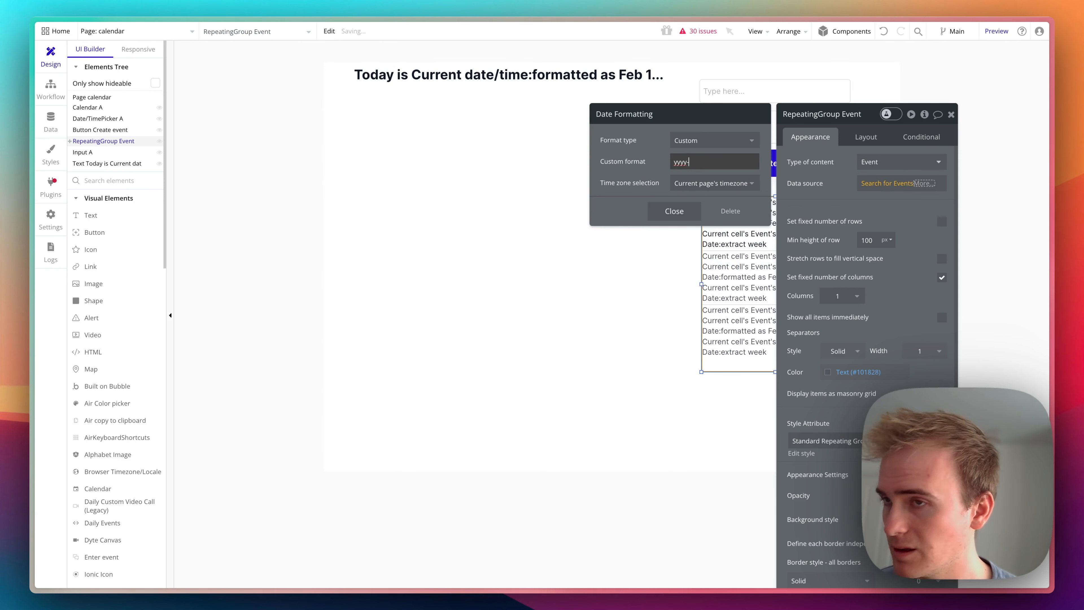
type("-WW")
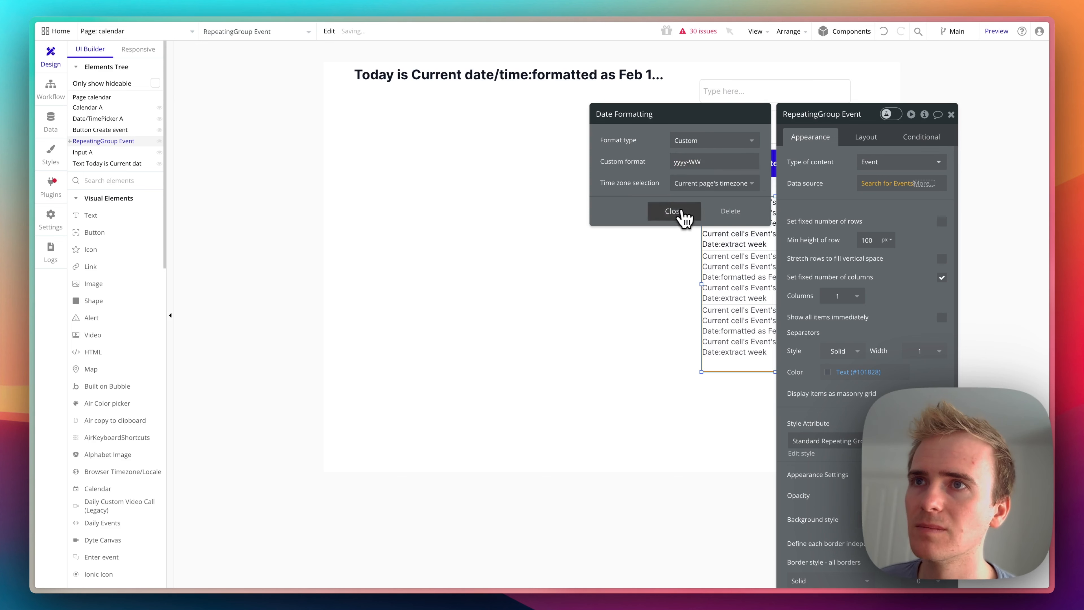
left_click(683, 216)
left_click(637, 146)
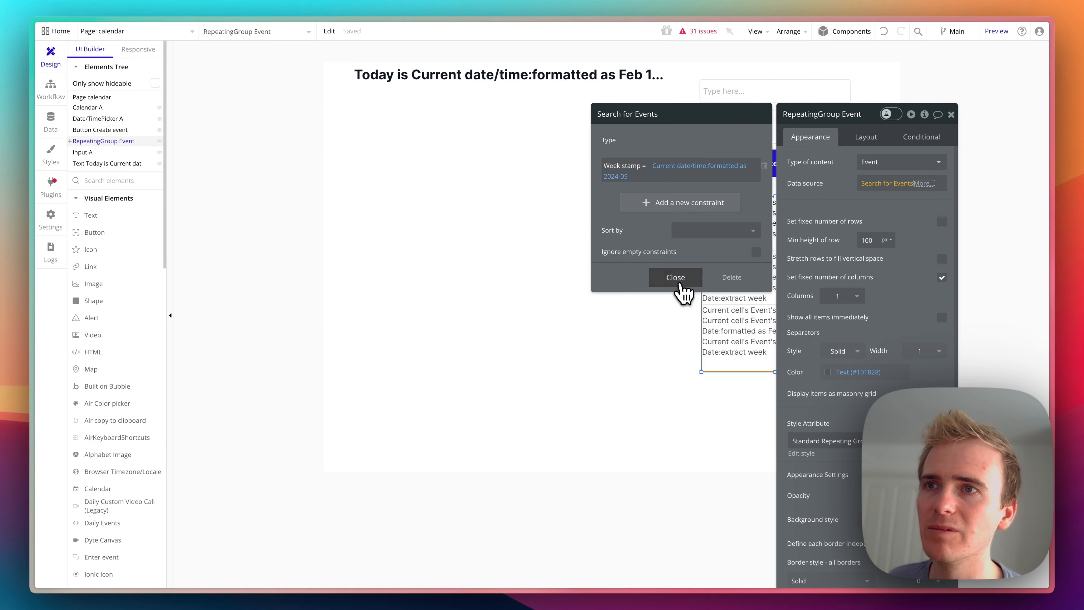
left_click(676, 278)
left_click(685, 423)
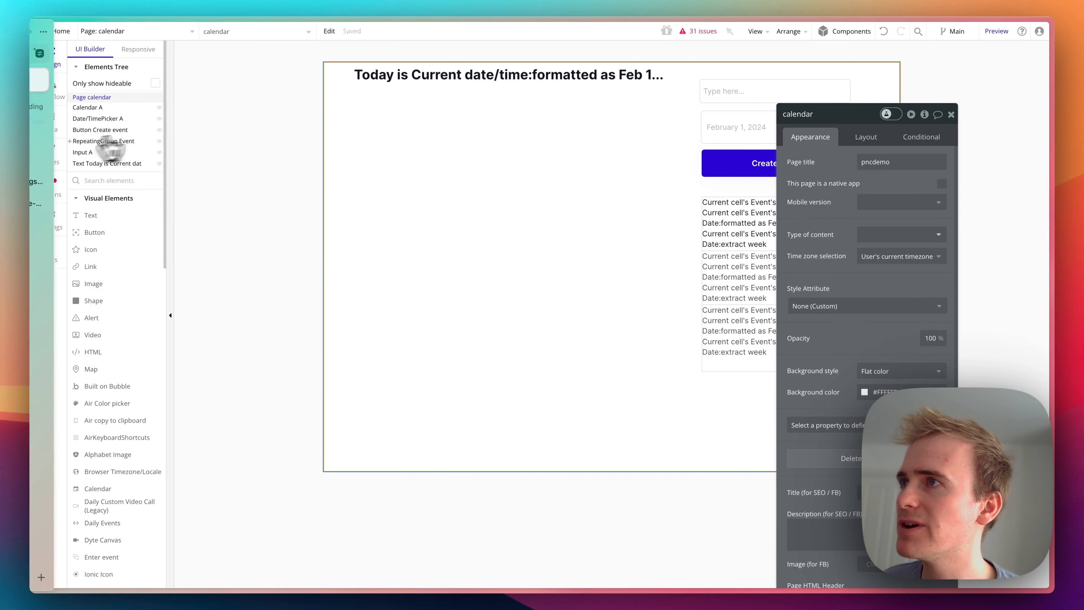
- Delete all existing Event entries from the development database
left_click_drag(99, 130, 60, 128)
left_click(50, 123)
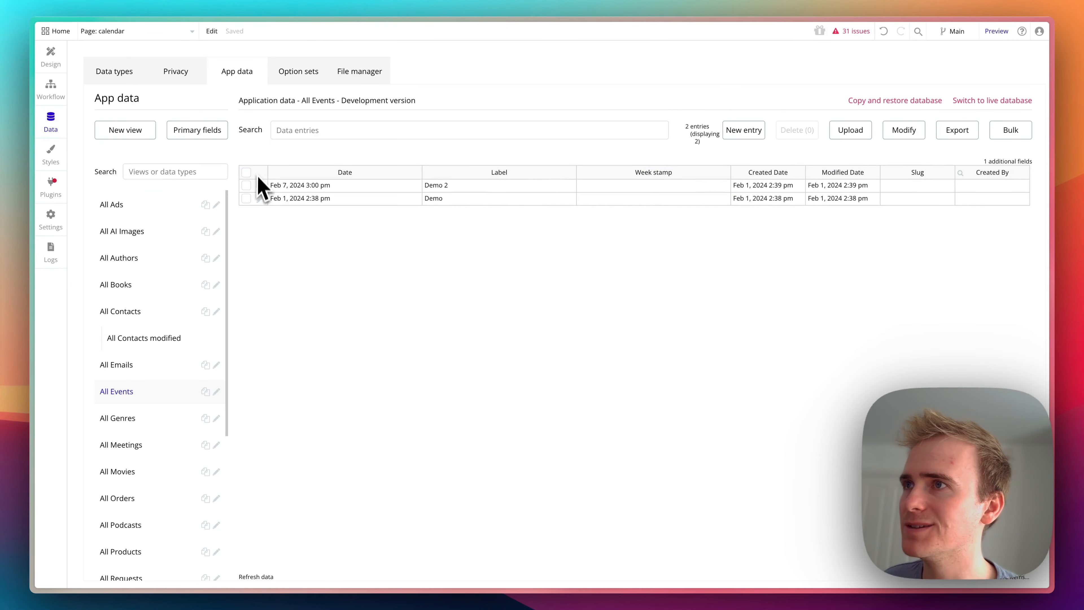
left_click(247, 173)
left_click(795, 132)
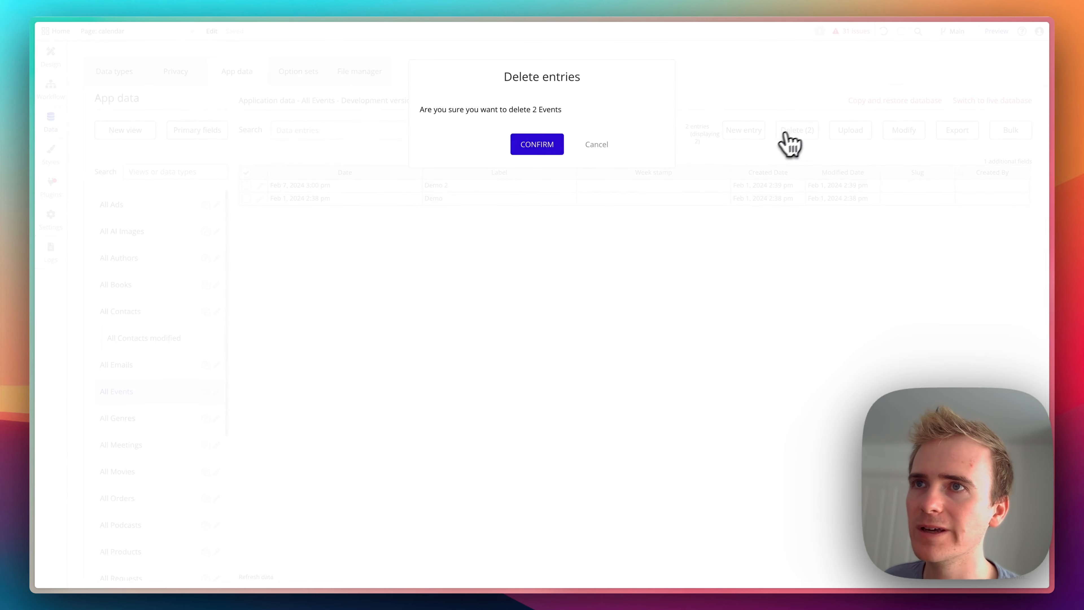
left_click(538, 147)
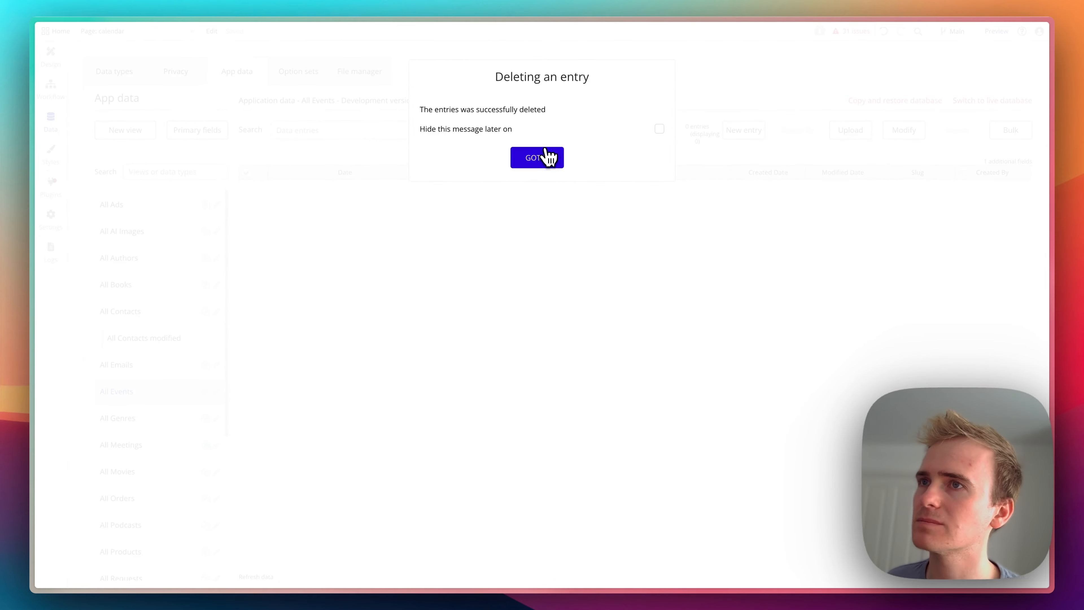
left_click(537, 158)
- Return to the calendar page's design, switch to its running preview and reload the page
key("super+alt+Up")
key("super+alt+Down")
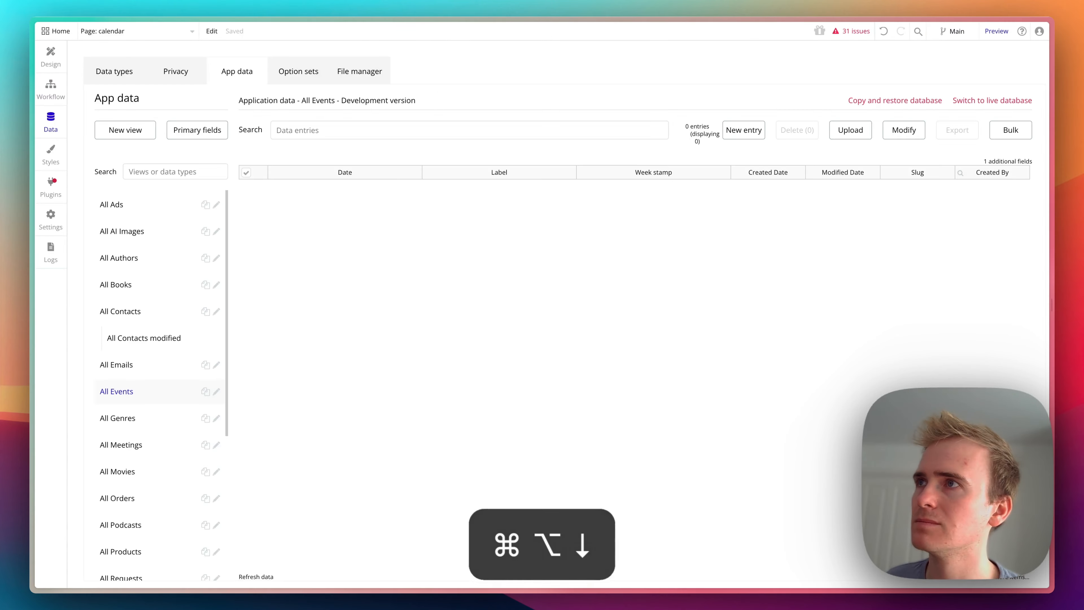
mouse_move(29, 121)
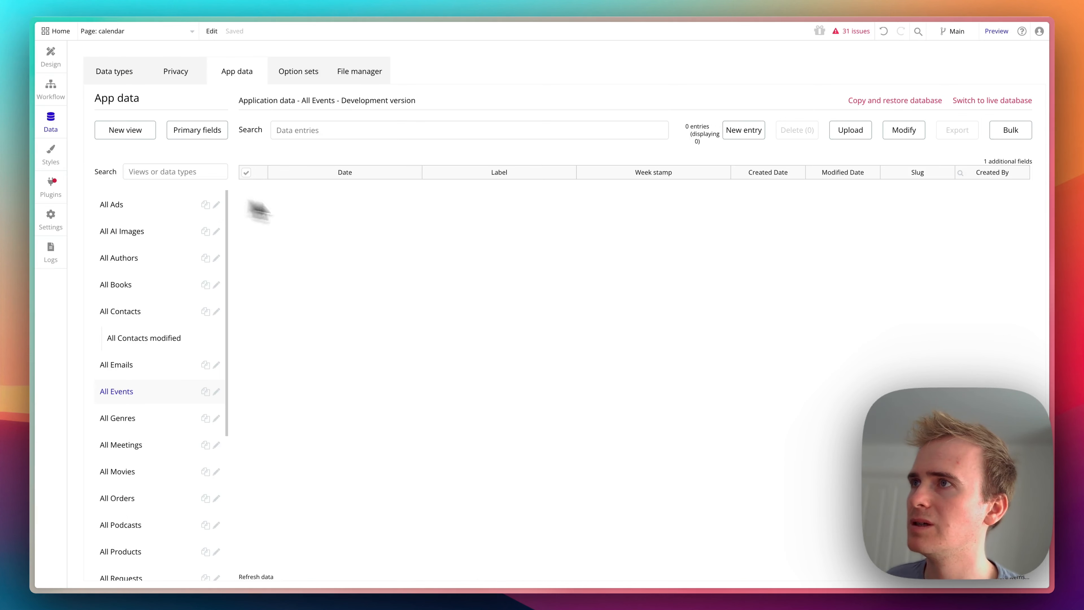
left_click(51, 58)
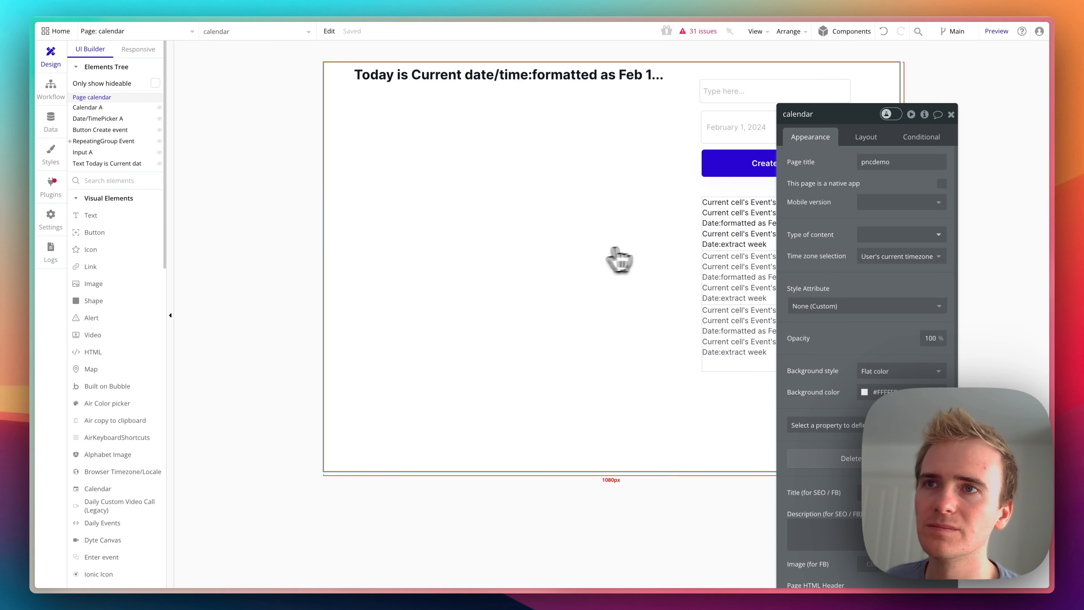
left_click(1025, 23)
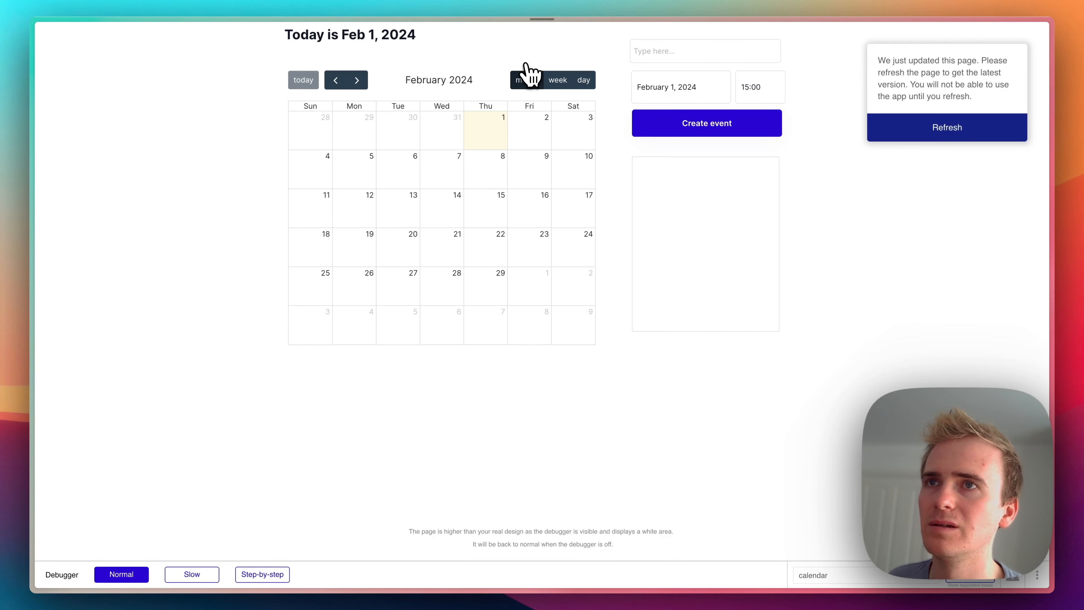
key("super+r")
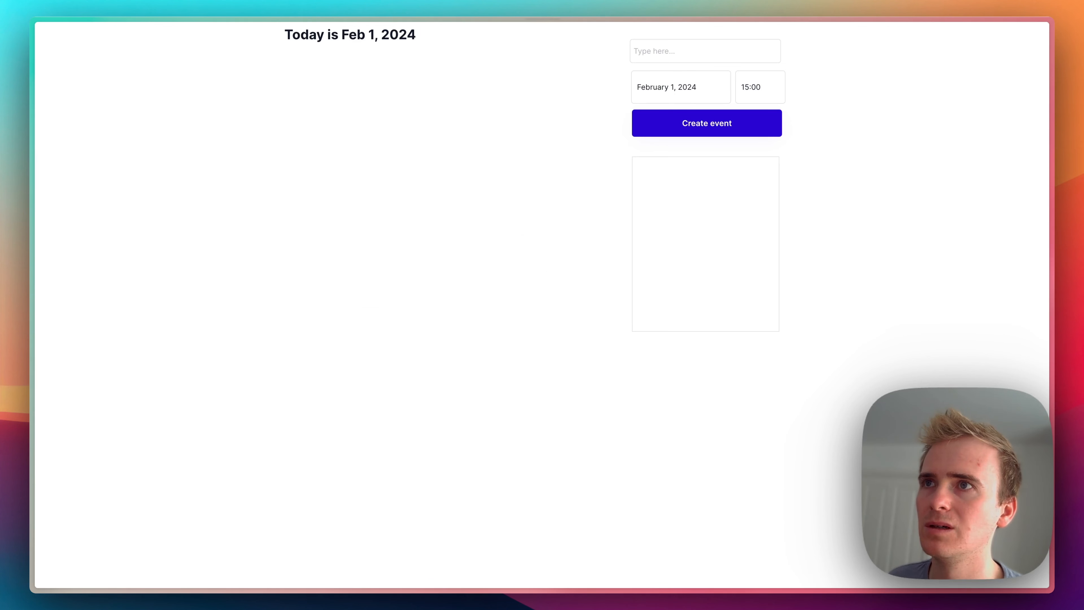
- Create an event labelled Demo 1 dated February 2, 2024 in the preview
left_click(664, 57)
left_click(669, 56)
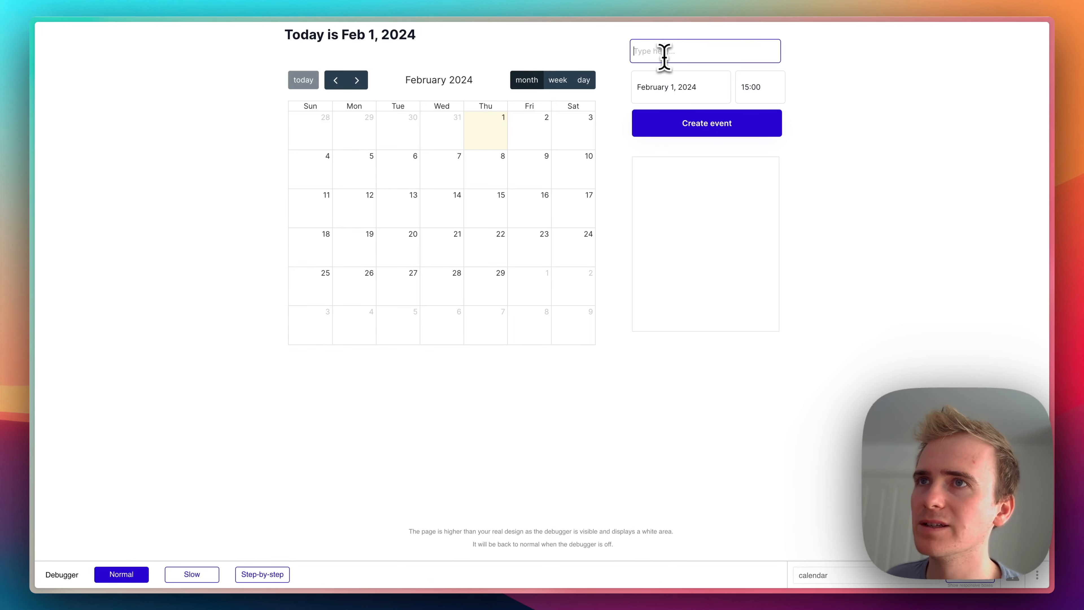
type("Demo 1")
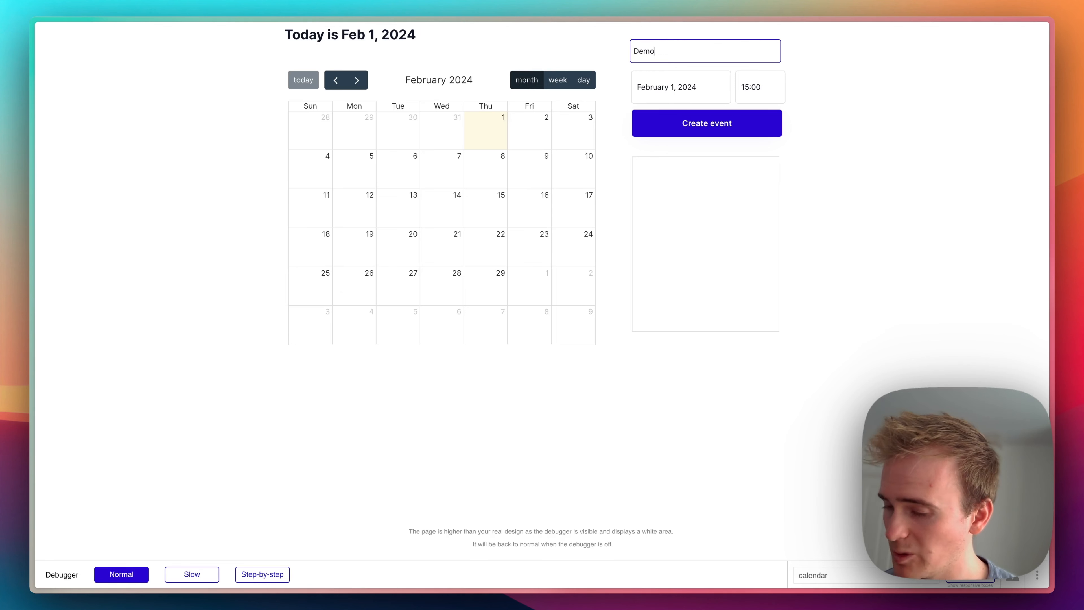
left_click(692, 83)
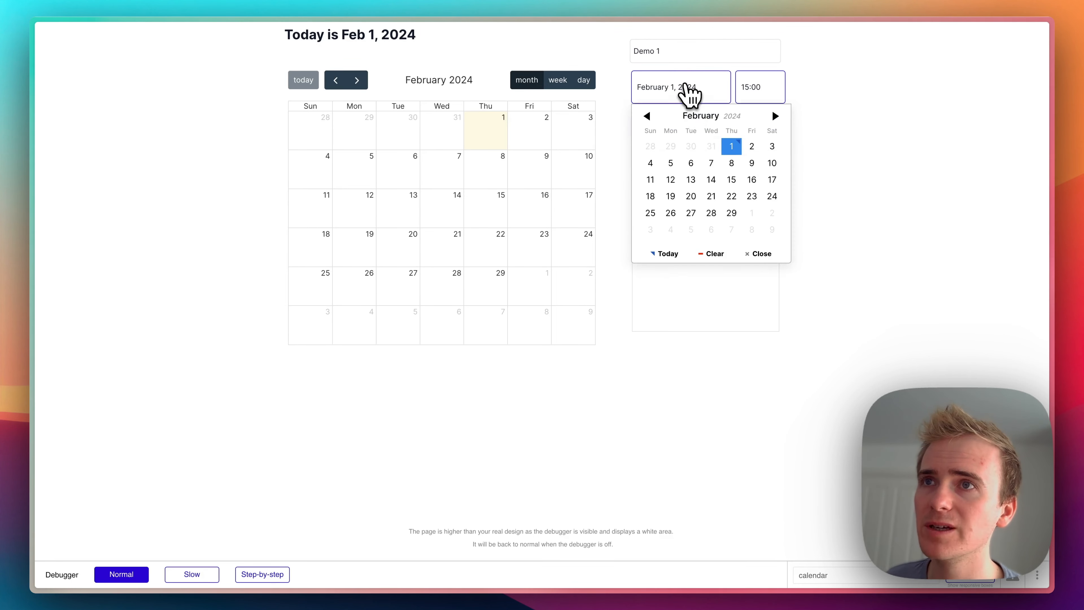
left_click(753, 147)
left_click(747, 133)
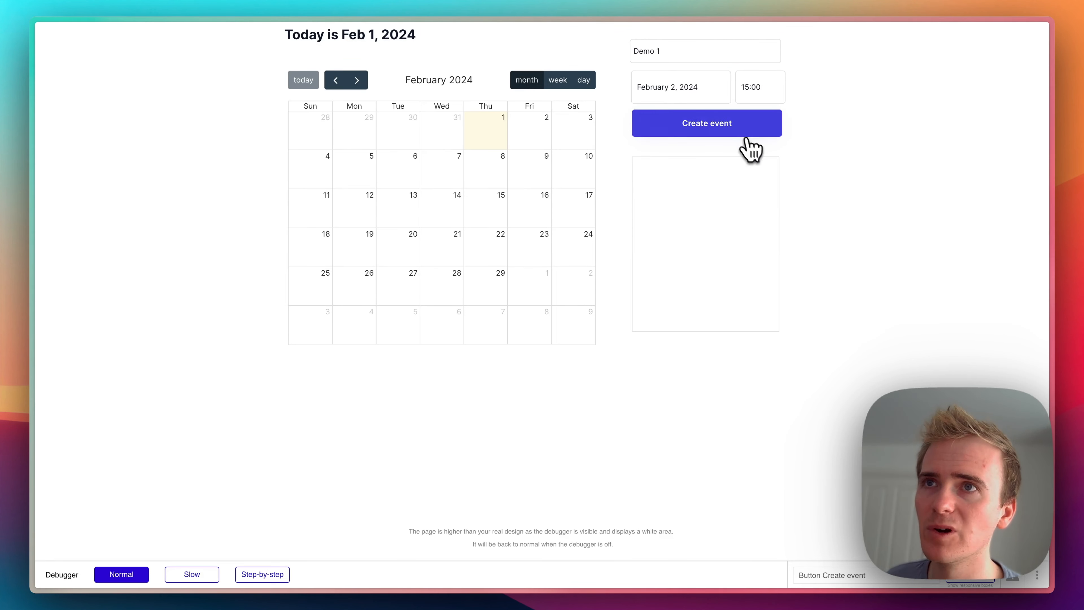
- Create a second event labelled Next week dated February 6, 2024
left_click(694, 56)
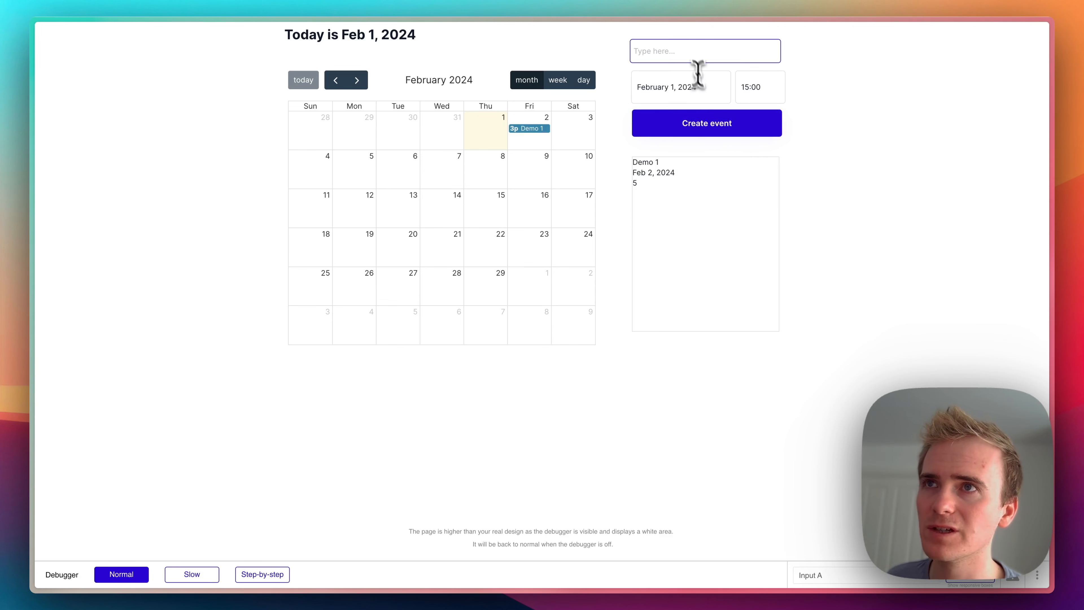
type("Next week")
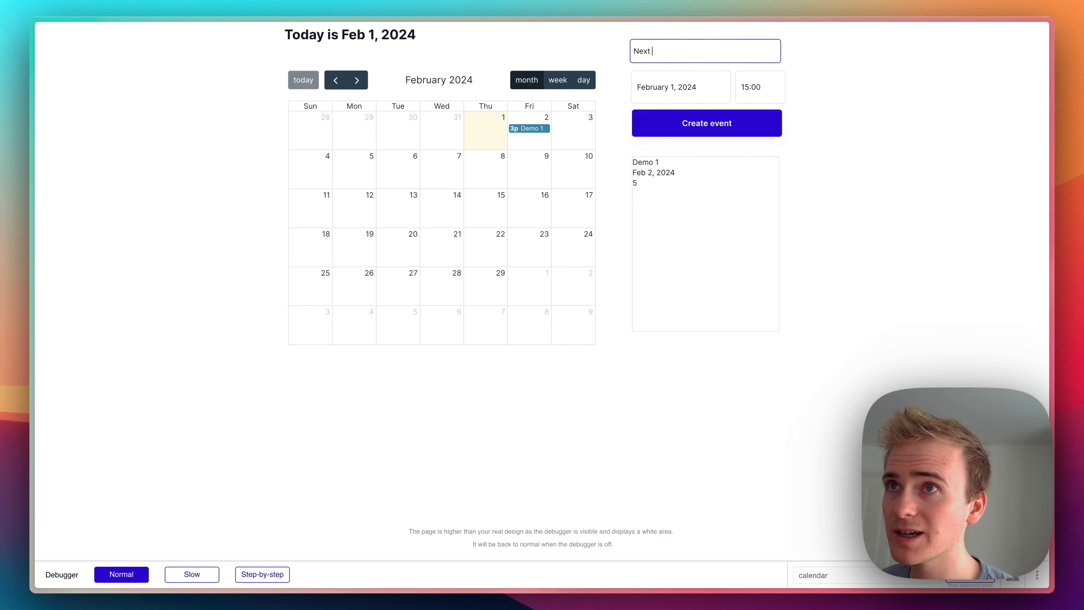
left_click(719, 86)
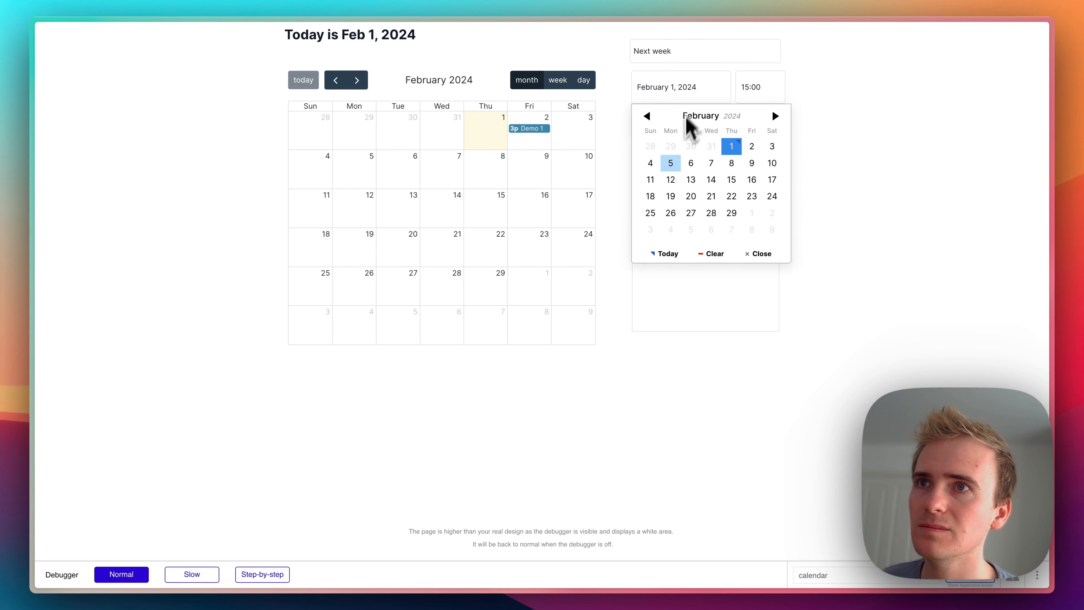
left_click(692, 164)
left_click(695, 136)
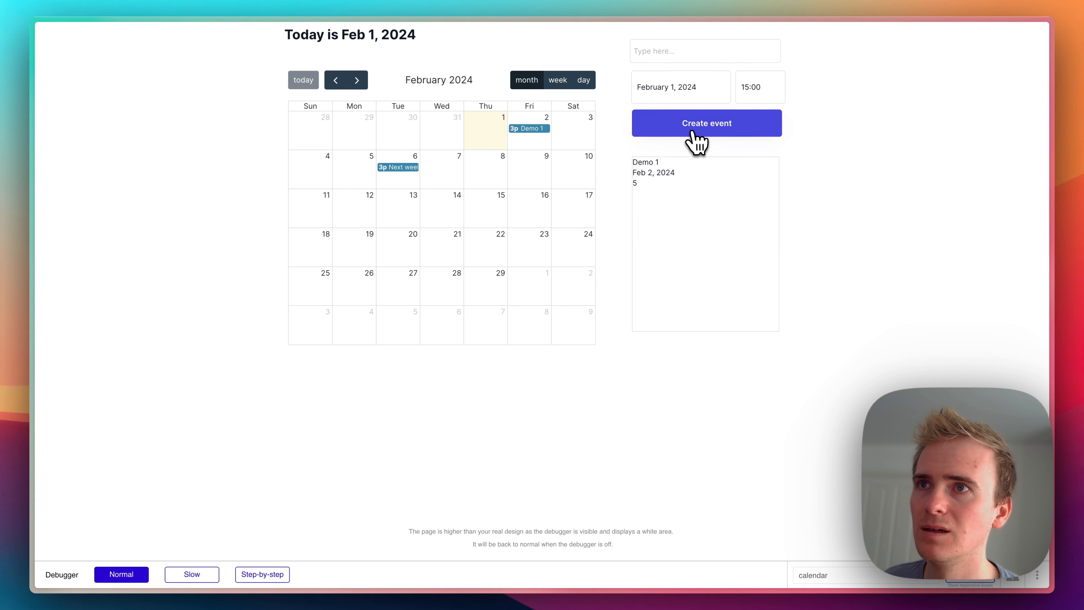